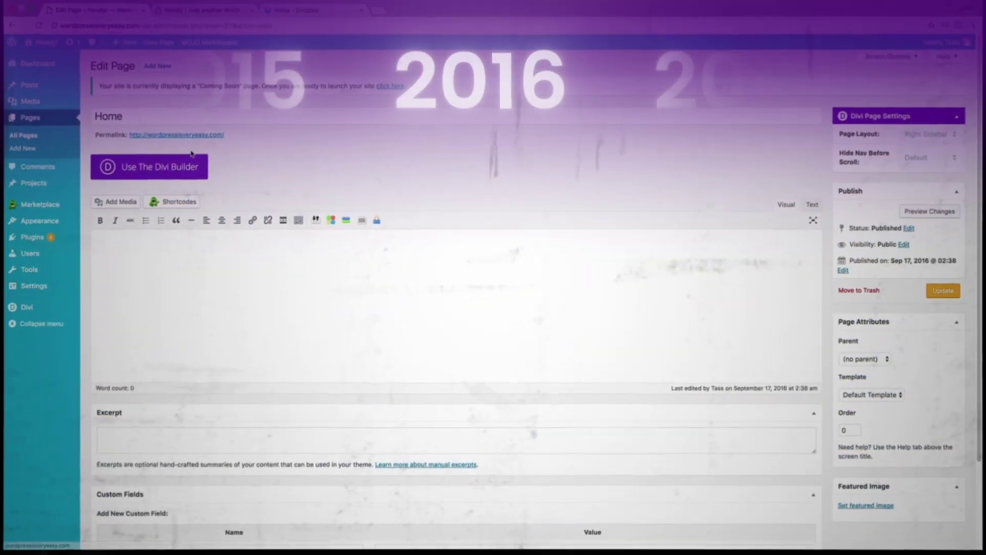
Step: Start the Home page in Divi, add columns, and move a duplicated blurb into the second column
click(242, 169)
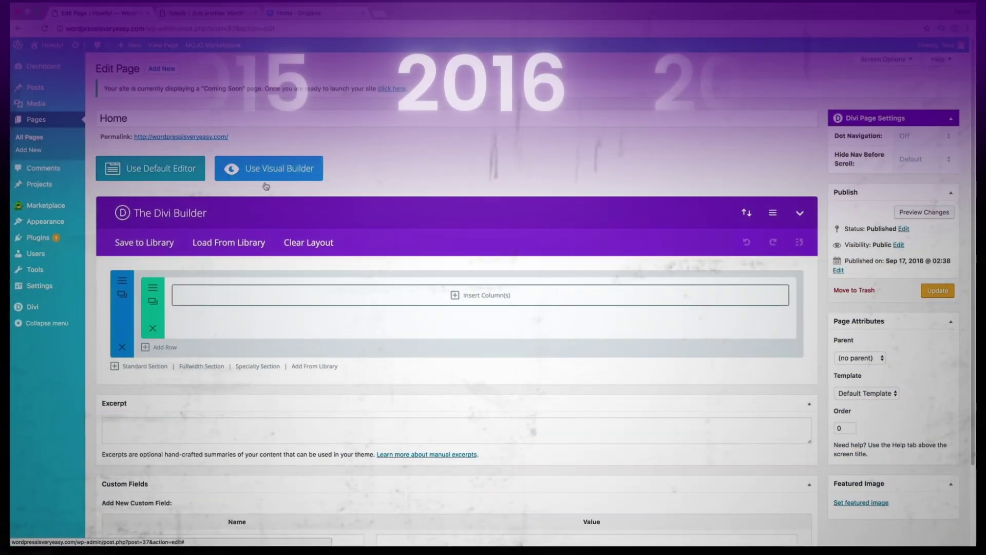
click(477, 296)
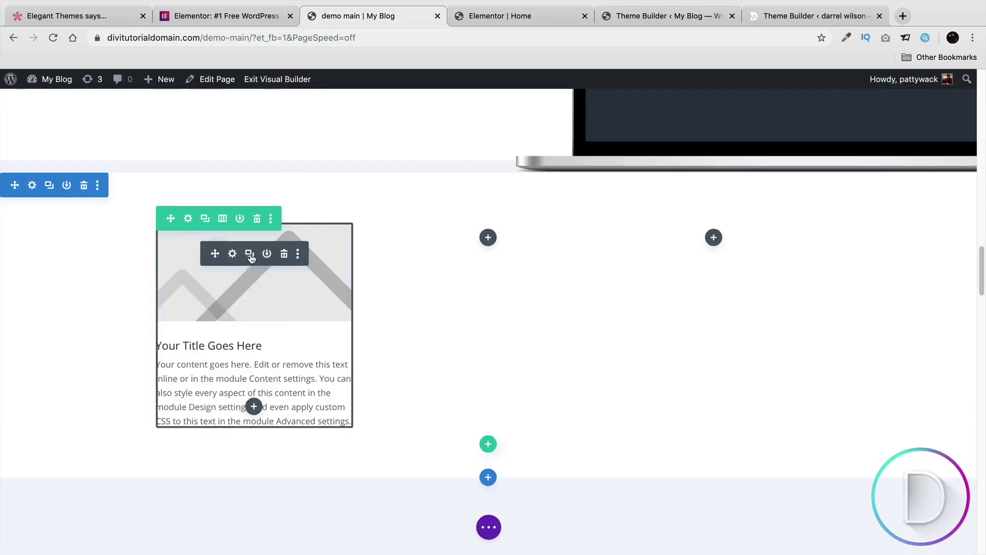
click(251, 257)
drag(215, 475, 492, 253)
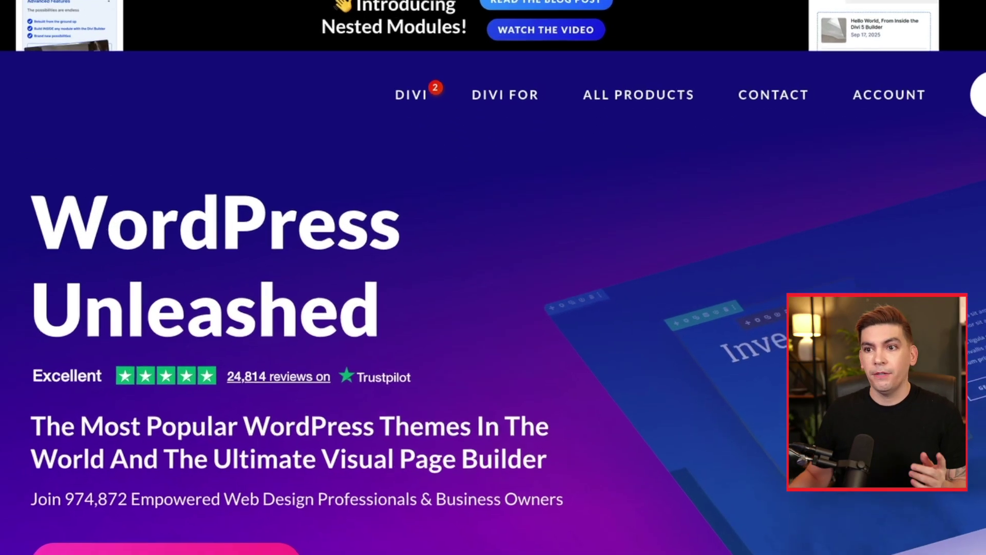
Step: From the Divi 5 product page, go to the account members area and download the Divi 5 Beta
mouse_move(378, 72)
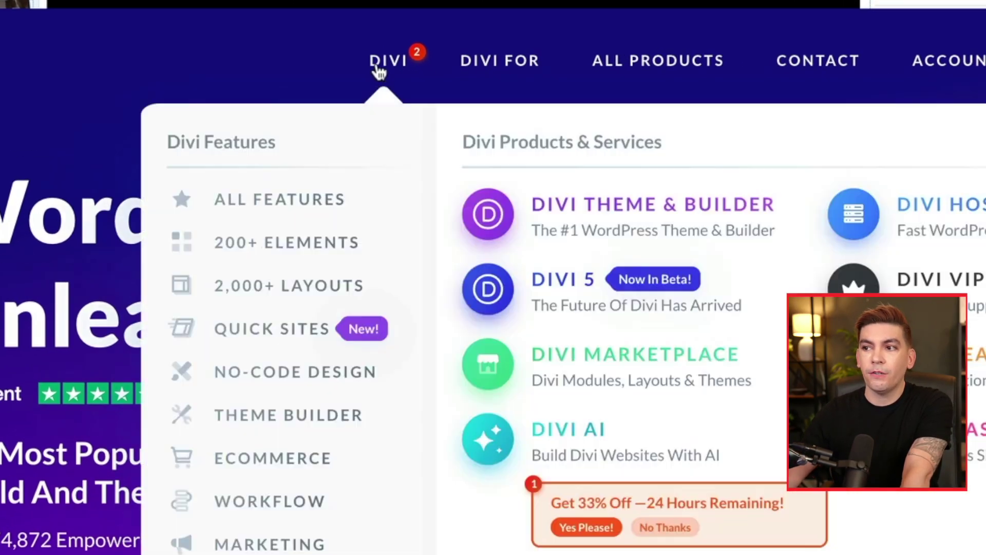
click(556, 284)
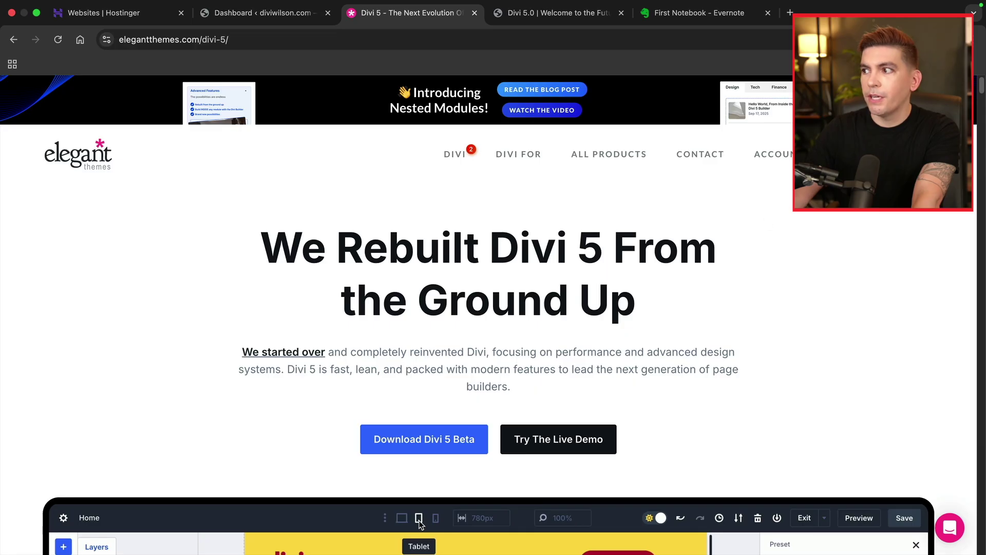
click(791, 156)
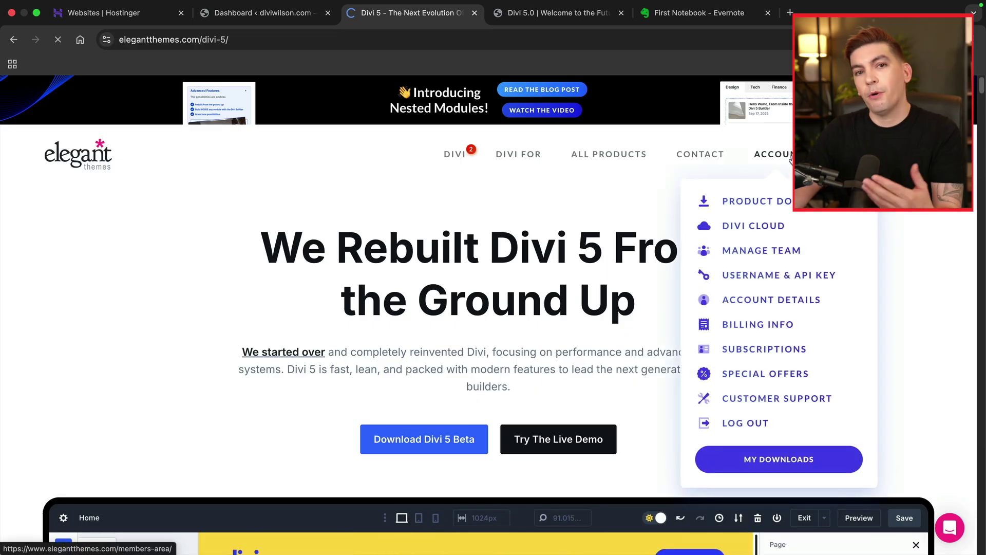
scroll(731, 223, down, 3)
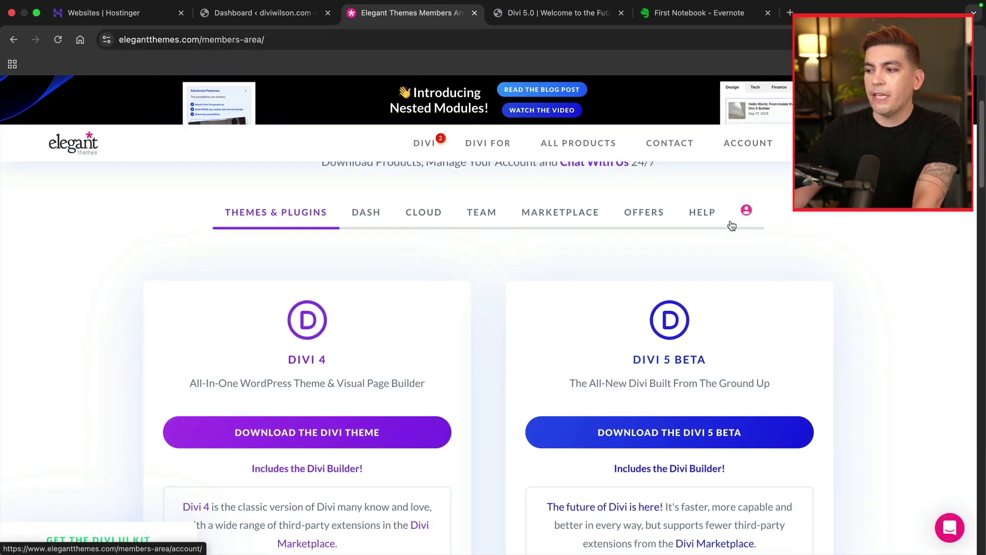
scroll(731, 225, down, 1)
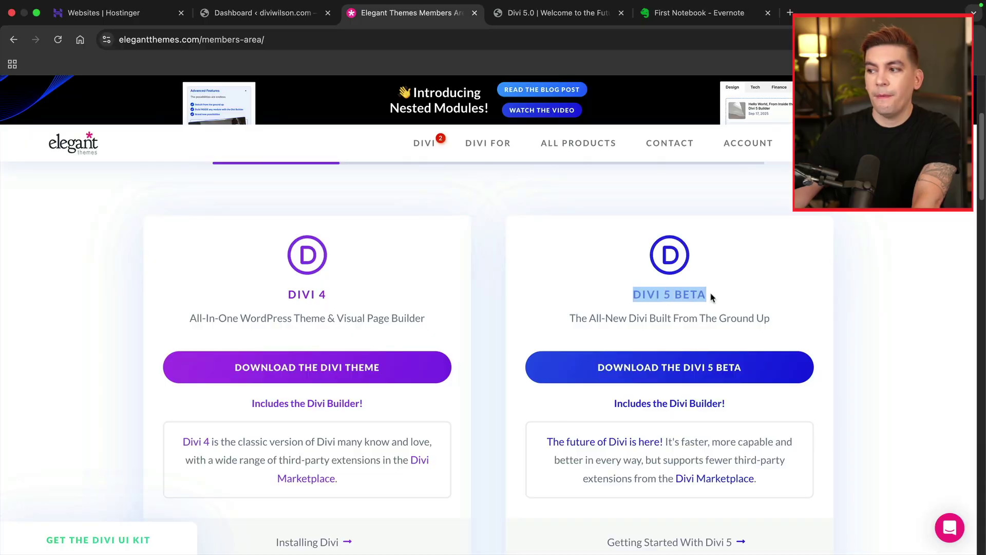
click(632, 370)
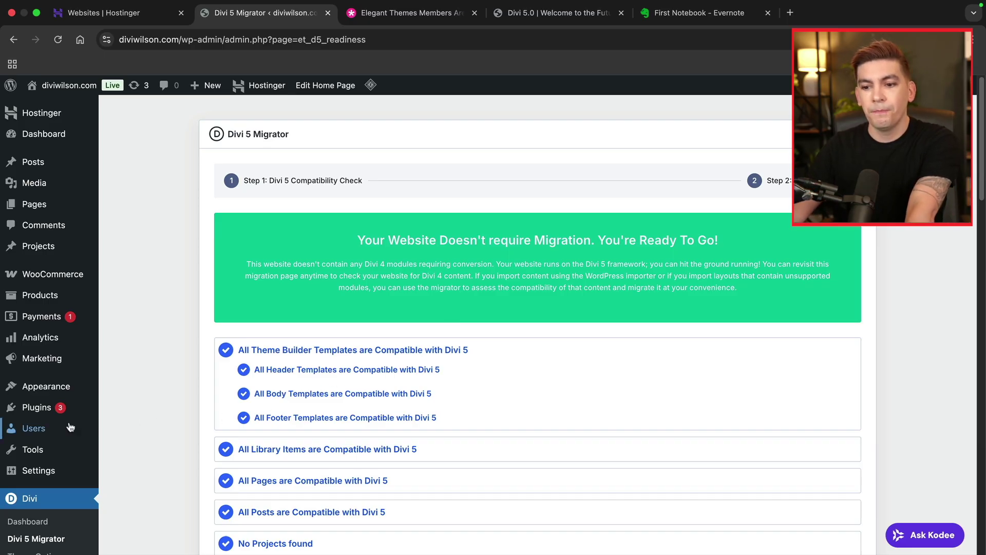
Step: Look at the Ads settings in Divi Theme Options, then go back to General
scroll(36, 432, down, 3)
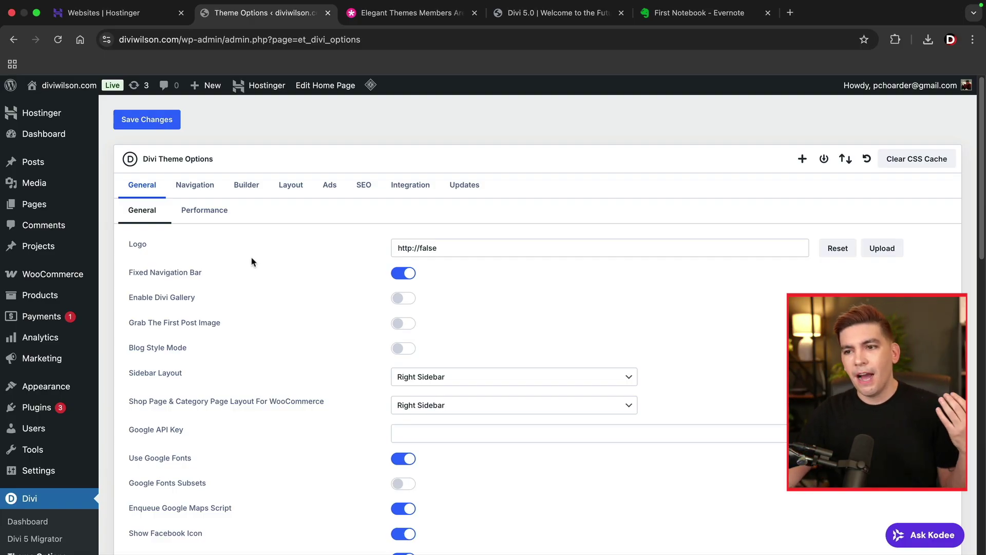
click(335, 191)
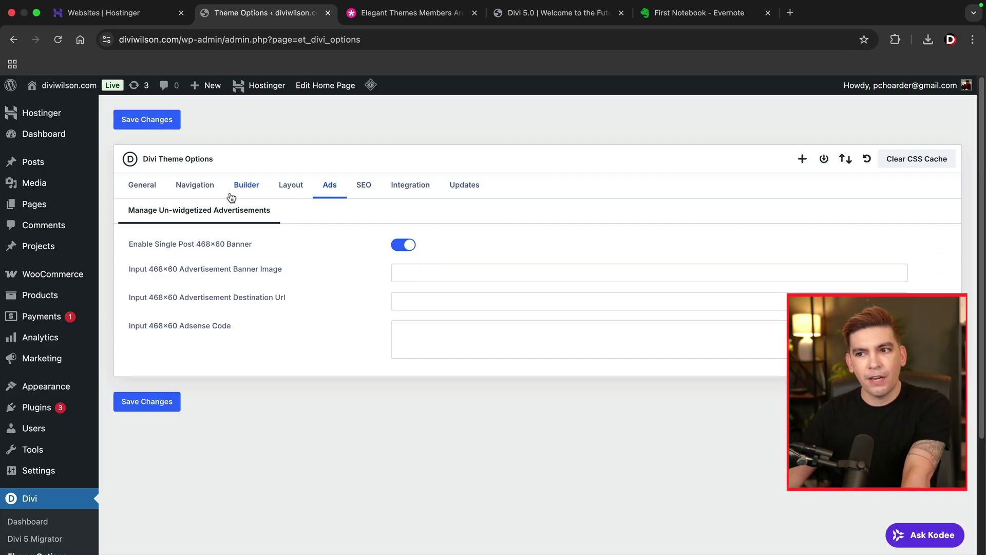
click(154, 186)
Step: Review the General settings, leaving Sidebar Layout at Right Sidebar
scroll(238, 242, down, 1)
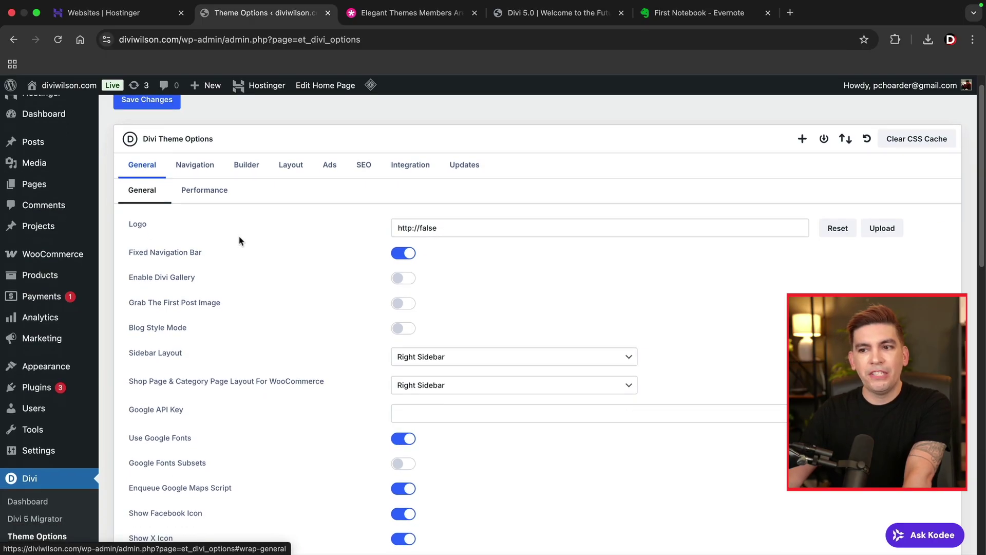
scroll(240, 241, down, 2)
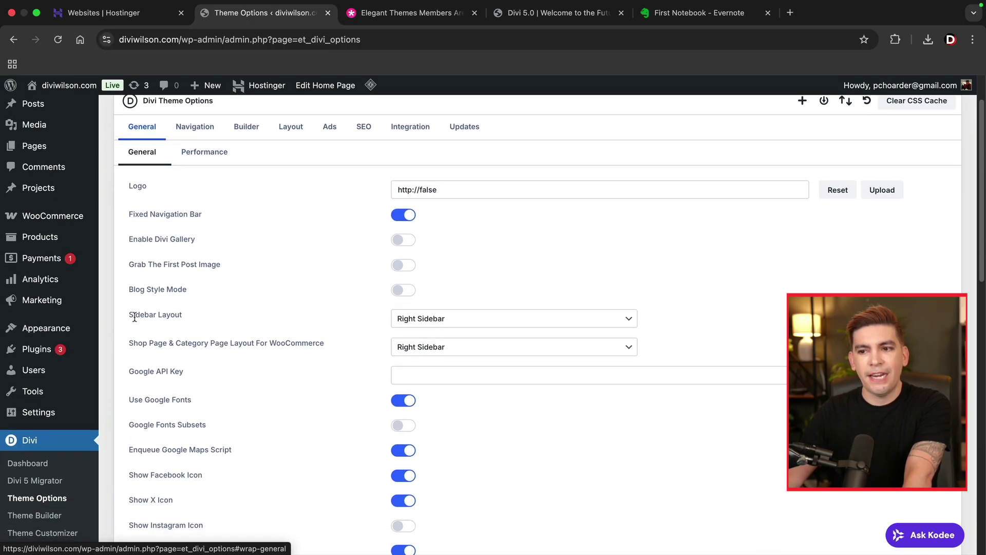
drag(134, 317, 170, 317)
click(418, 319)
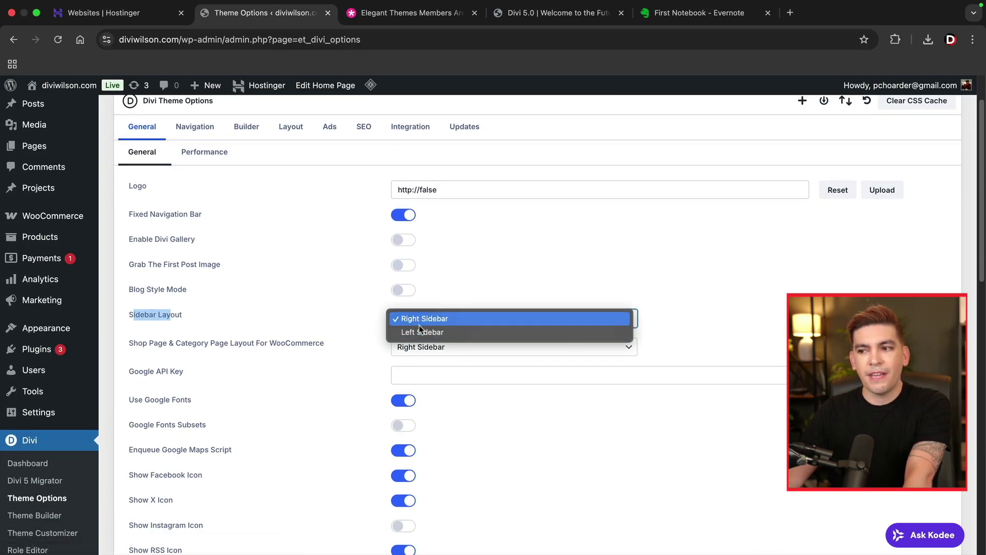
click(423, 319)
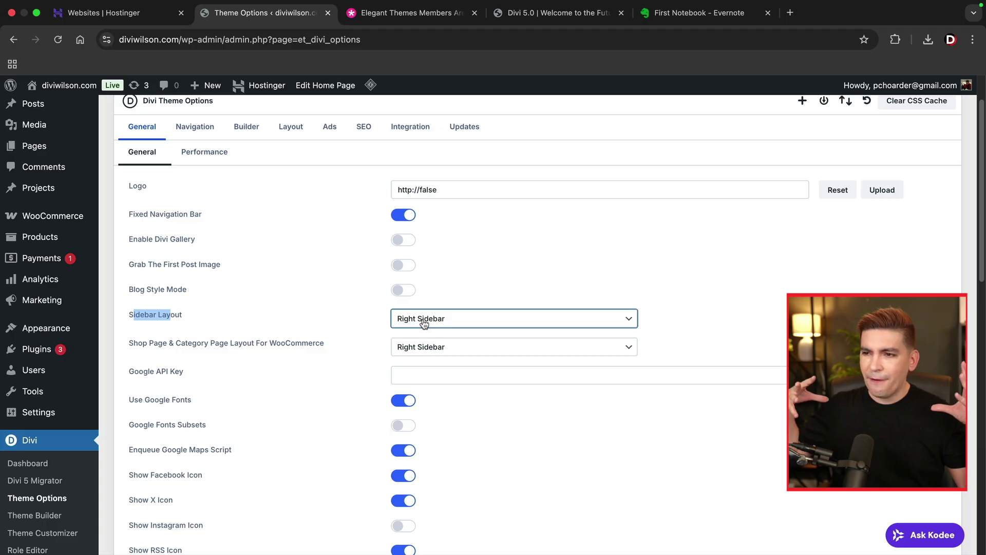
scroll(443, 256, up, 2)
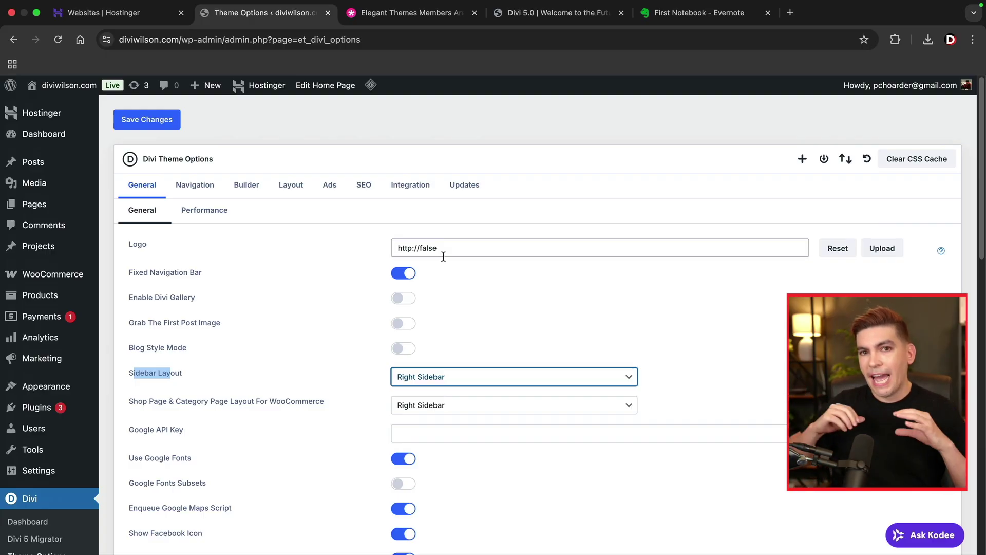
scroll(30, 515, down, 3)
Step: Open Divi > Theme Builder in the WordPress admin
click(29, 508)
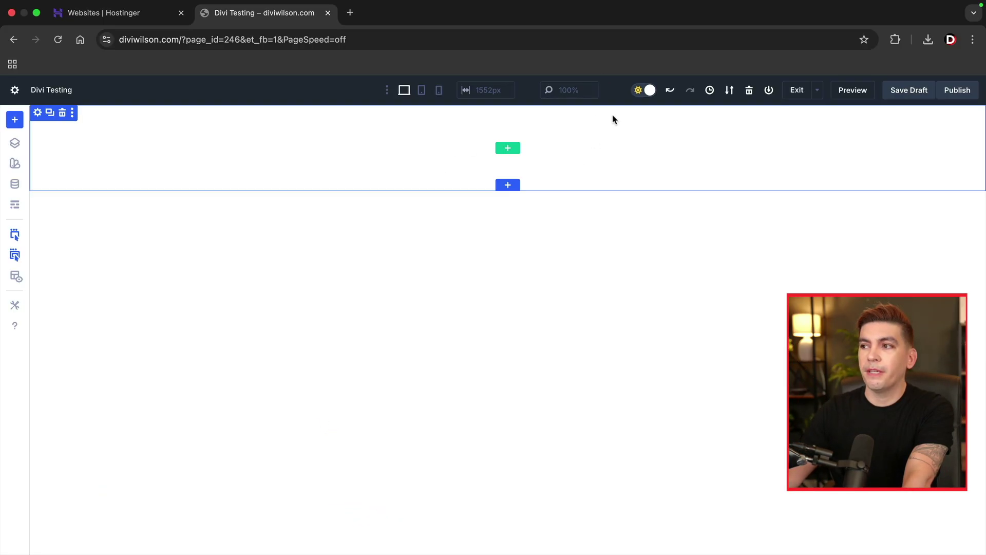
Step: Turn on dark mode and try the Purple, Red and Orange colour schemes before choosing Green
click(645, 92)
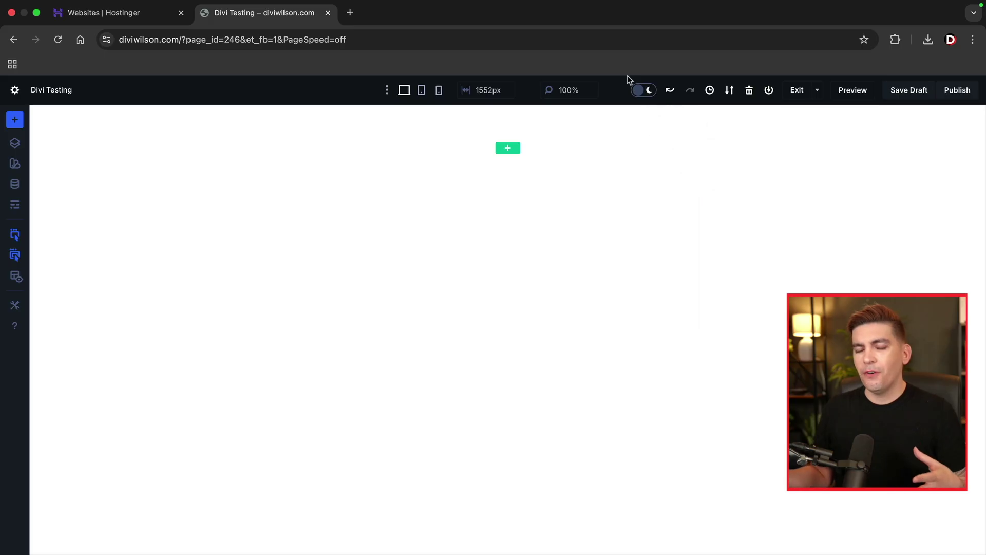
click(15, 306)
scroll(135, 228, down, 10)
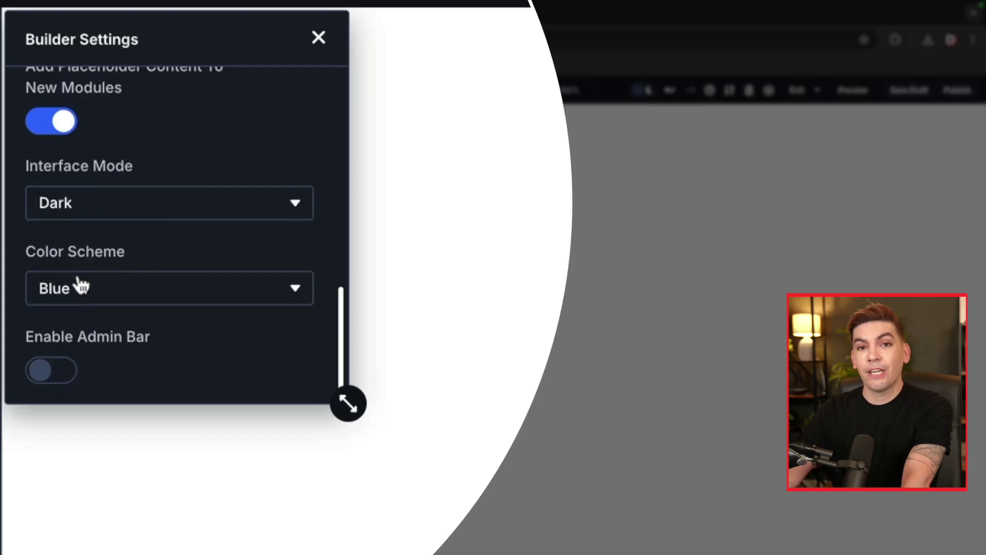
click(108, 302)
click(115, 342)
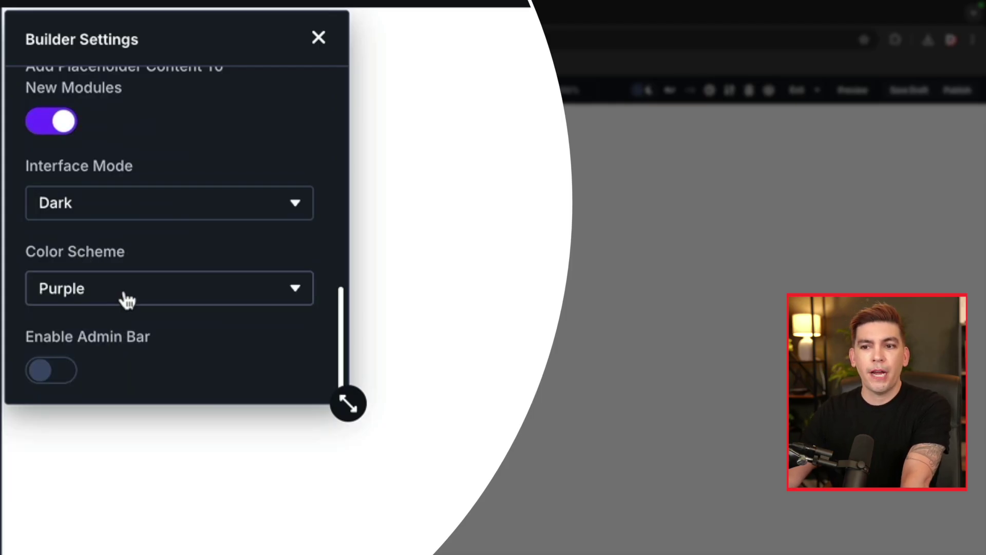
click(125, 300)
click(125, 379)
click(139, 294)
click(128, 420)
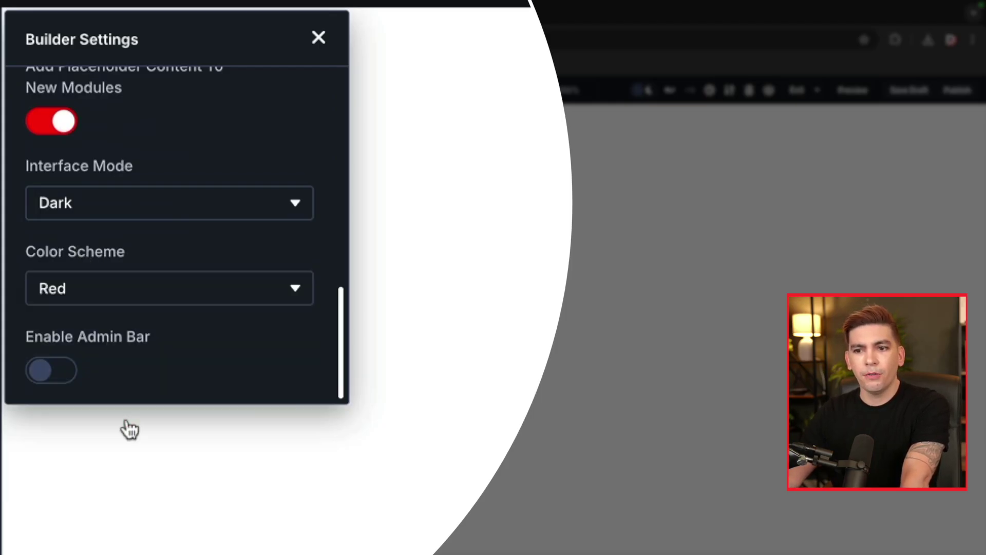
click(149, 291)
click(103, 328)
click(97, 246)
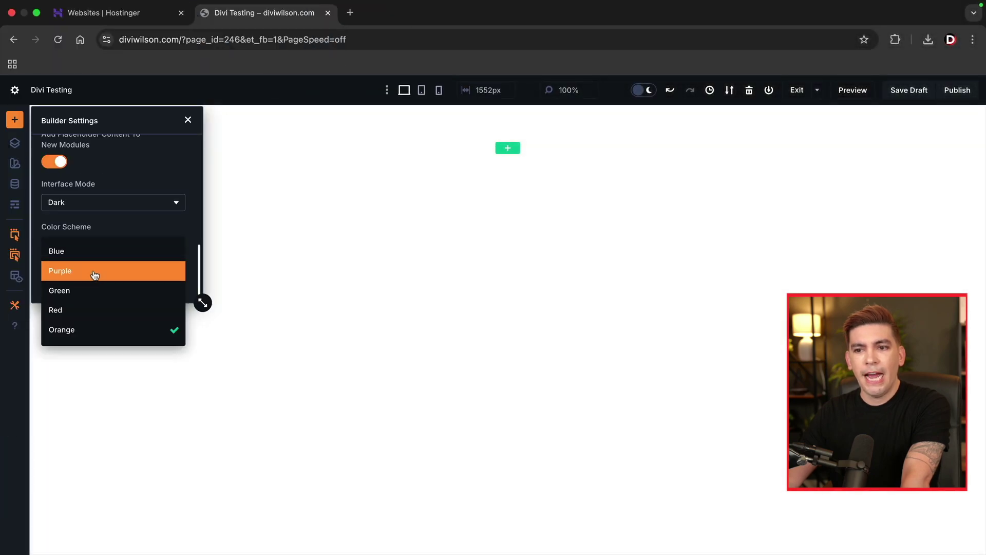
click(93, 289)
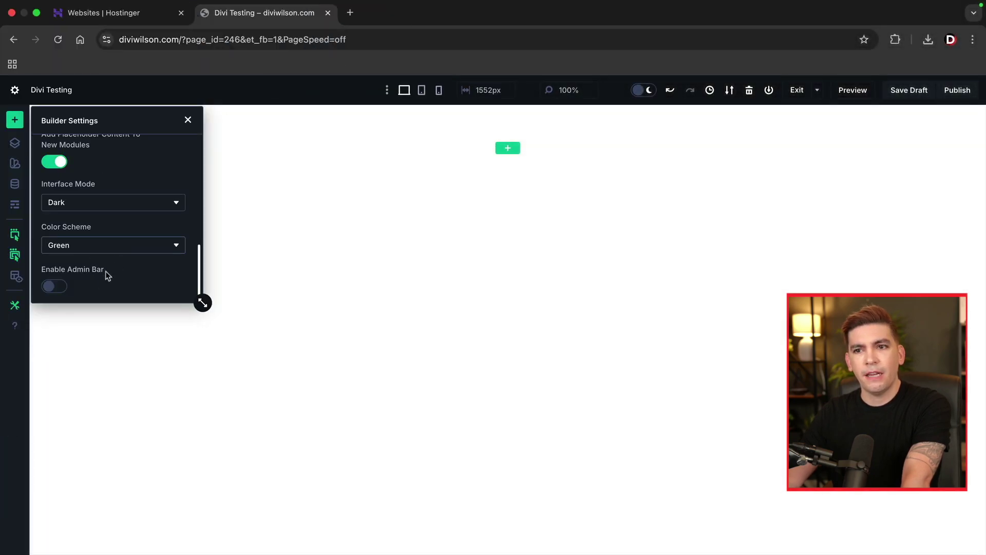
Step: Enable the WordPress admin bar in the builder and close Builder Settings
click(53, 287)
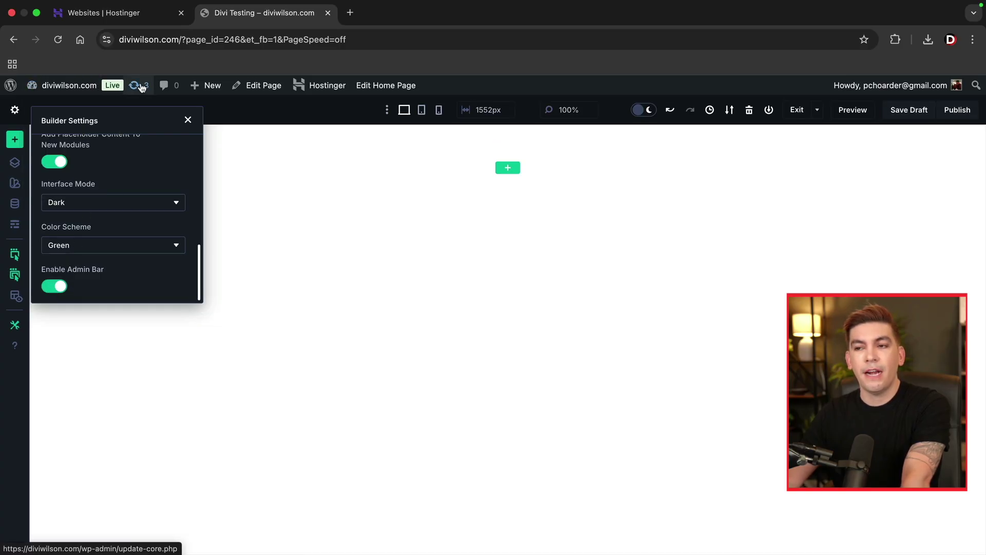
mouse_move(203, 87)
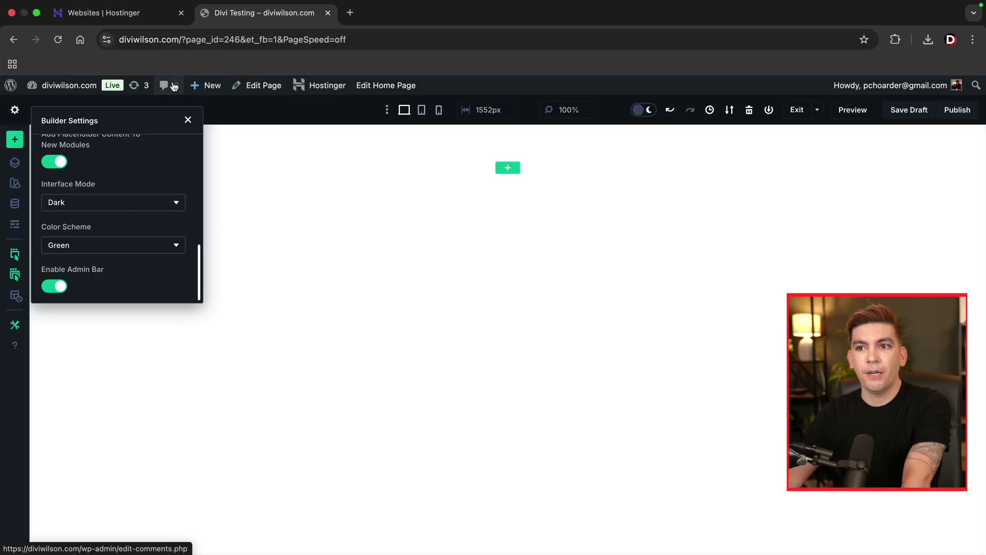
click(188, 120)
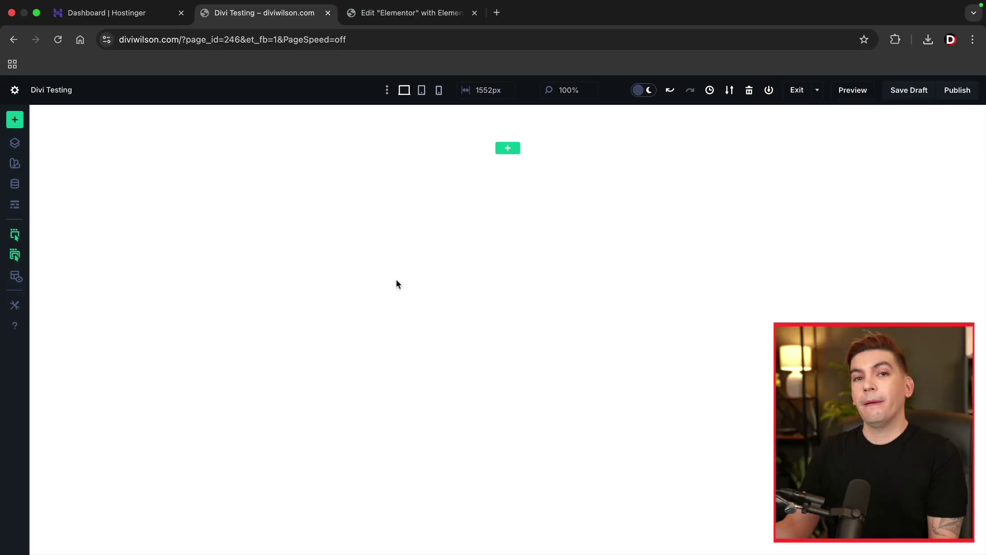
Step: Insert a new row using the two-column layout under Offset Columns
click(509, 149)
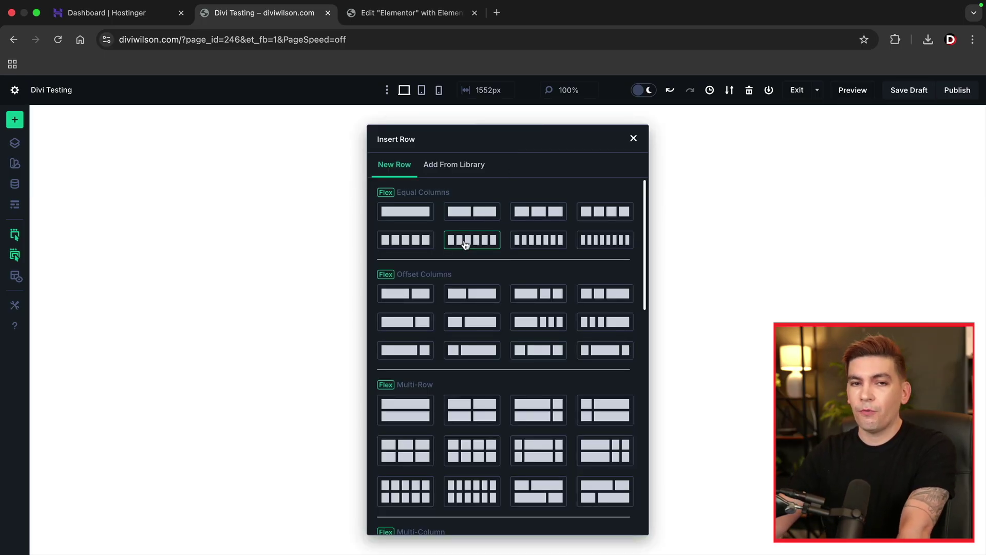
scroll(467, 270, down, 5)
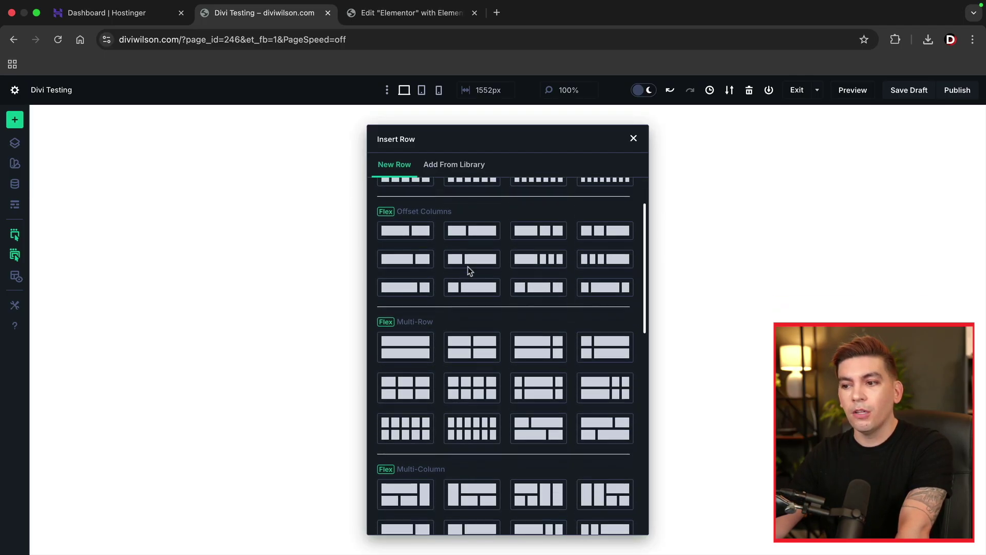
scroll(470, 274, down, 5)
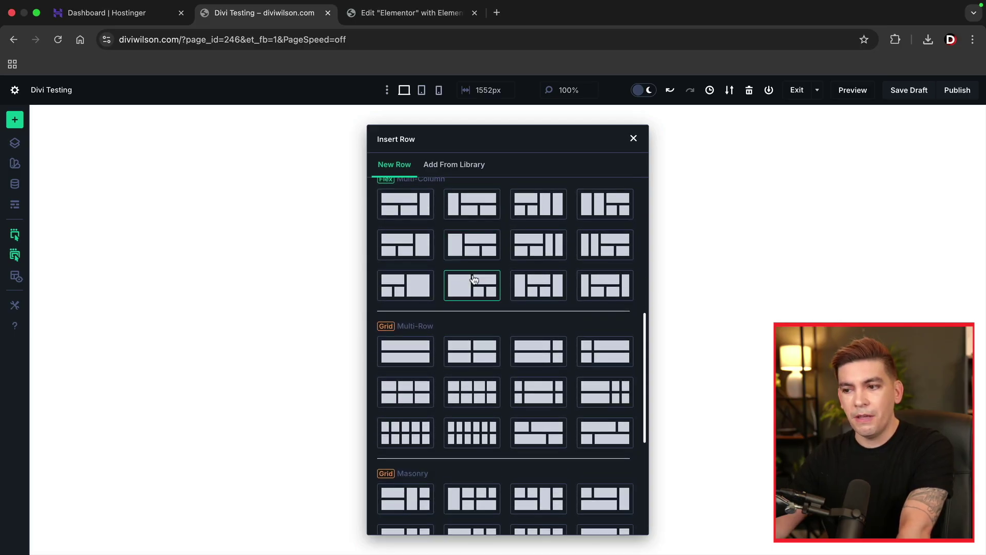
scroll(473, 275, up, 10)
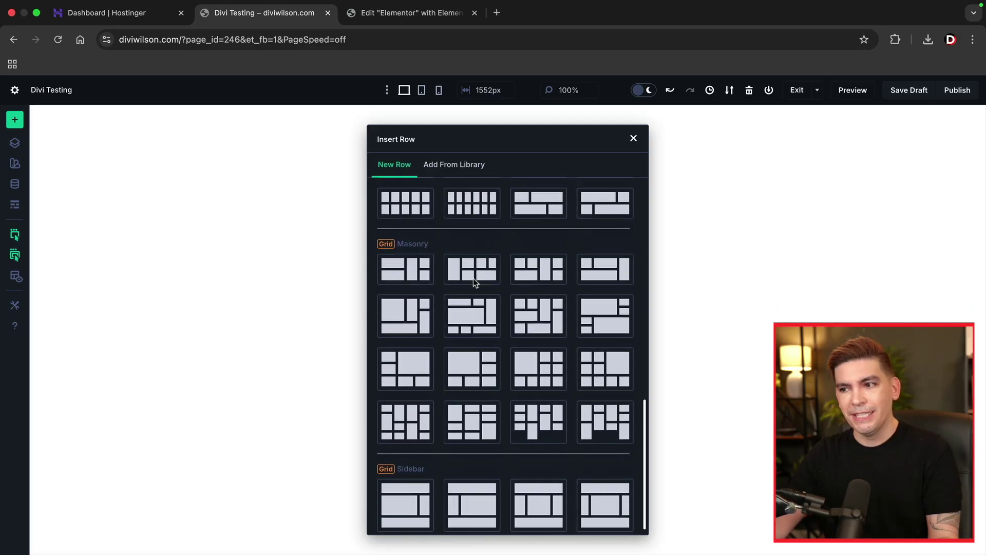
scroll(481, 315, up, 1)
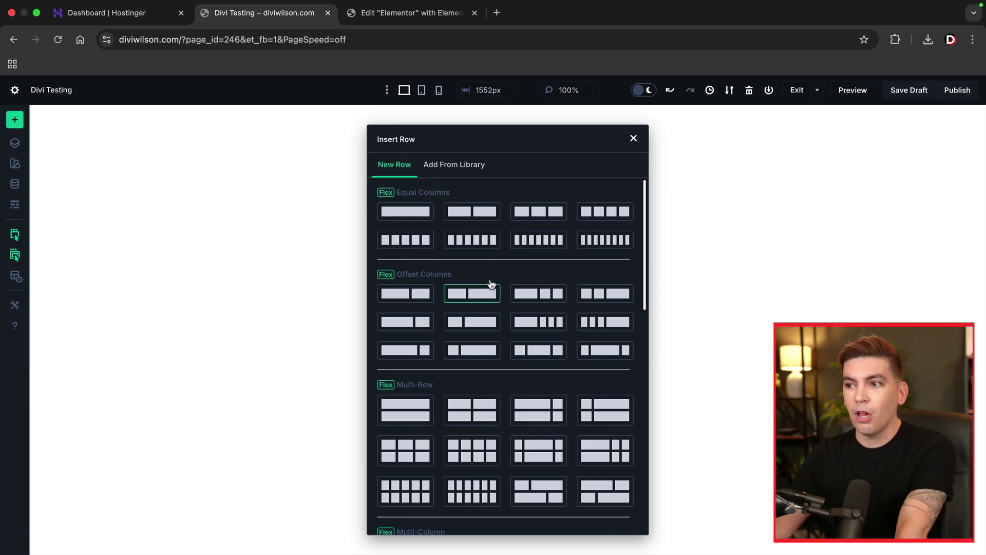
click(486, 287)
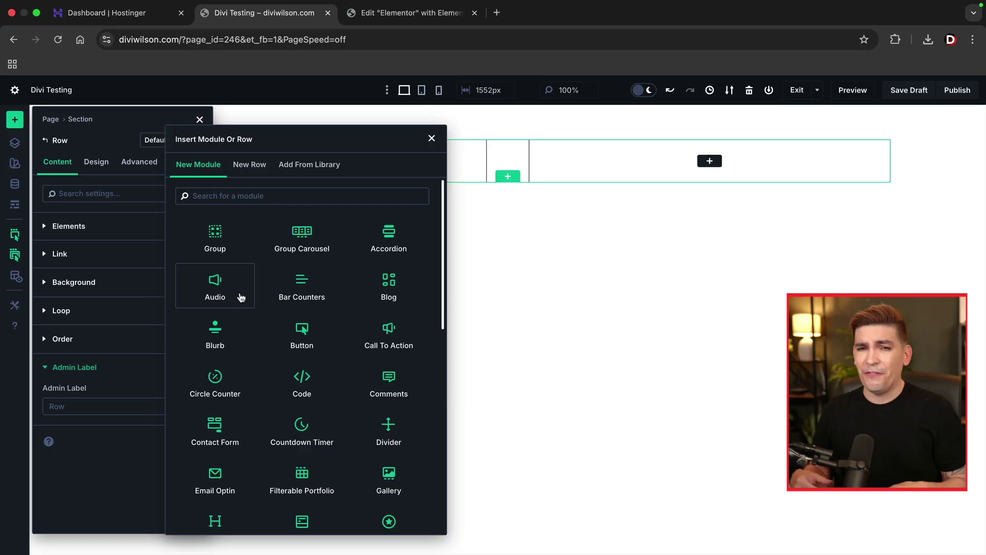
scroll(301, 339, down, 10)
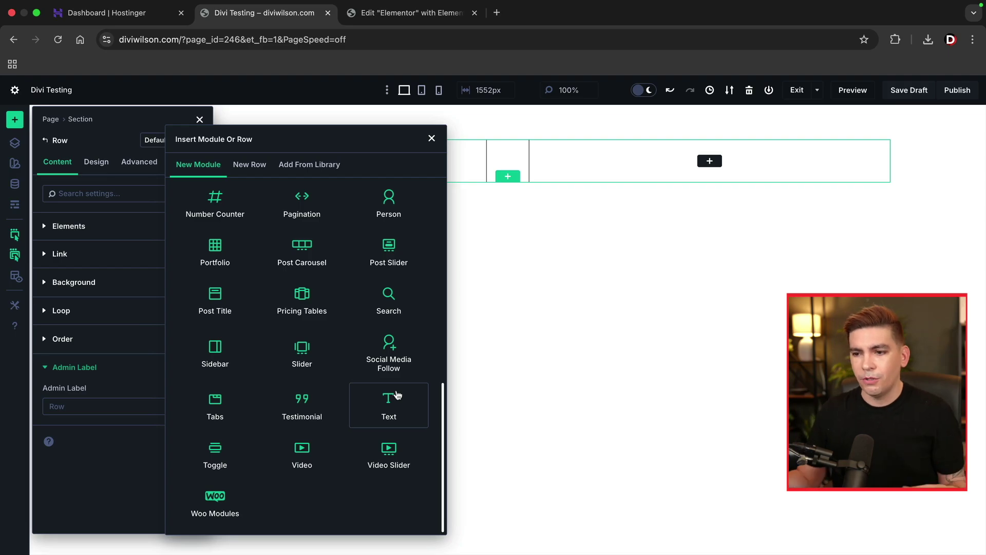
scroll(397, 395, up, 10)
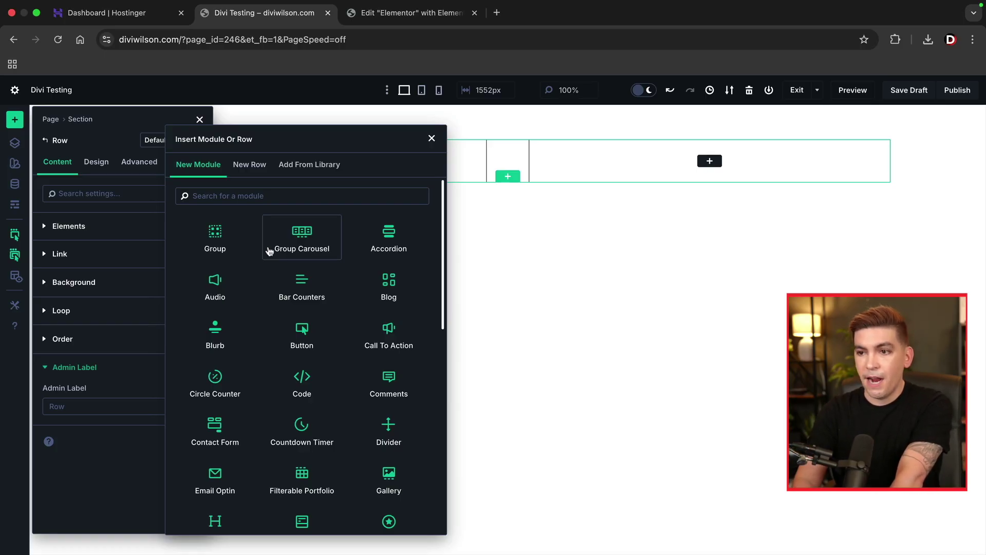
Step: Search the module list for 'head' and insert a Heading module into the first column
click(288, 196)
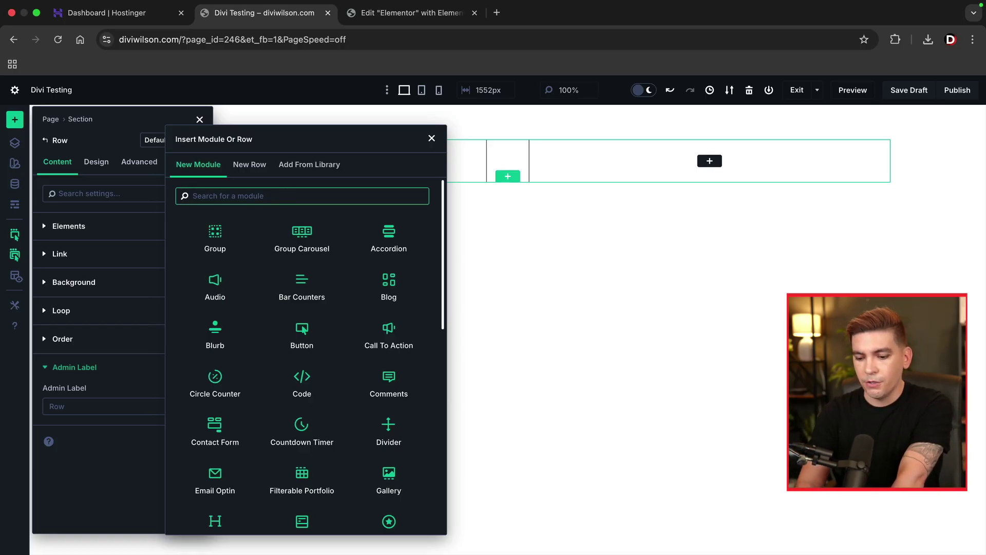
text(head)
click(236, 243)
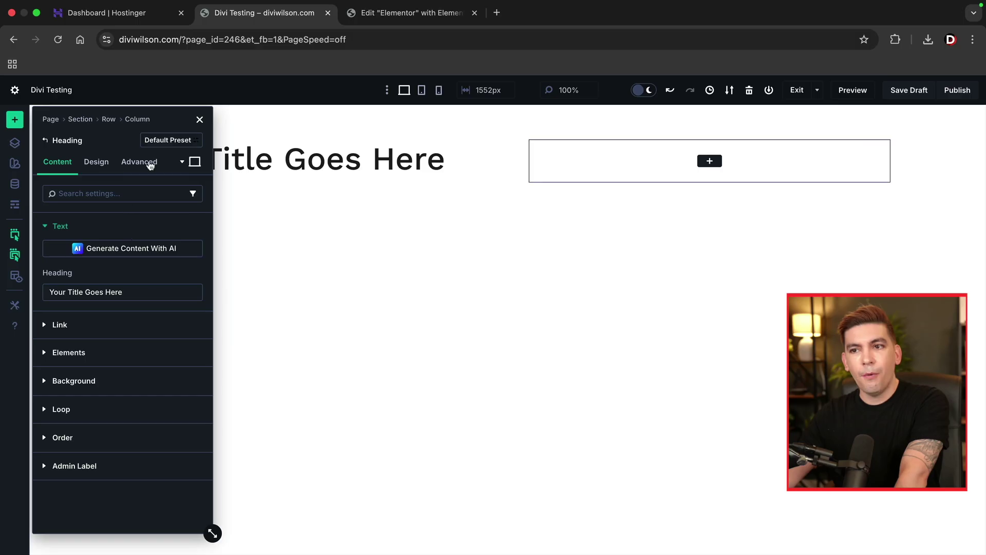
Step: Try the left sidebar, last used and floating positions, then set Settings Modal Default Position to Fixed Right Sidebar
drag(173, 118, 189, 130)
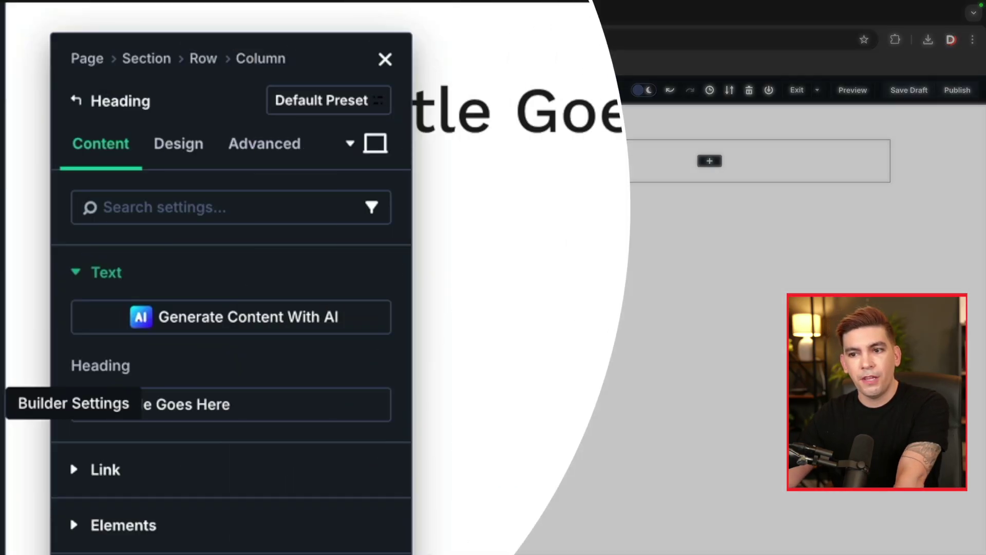
click(15, 307)
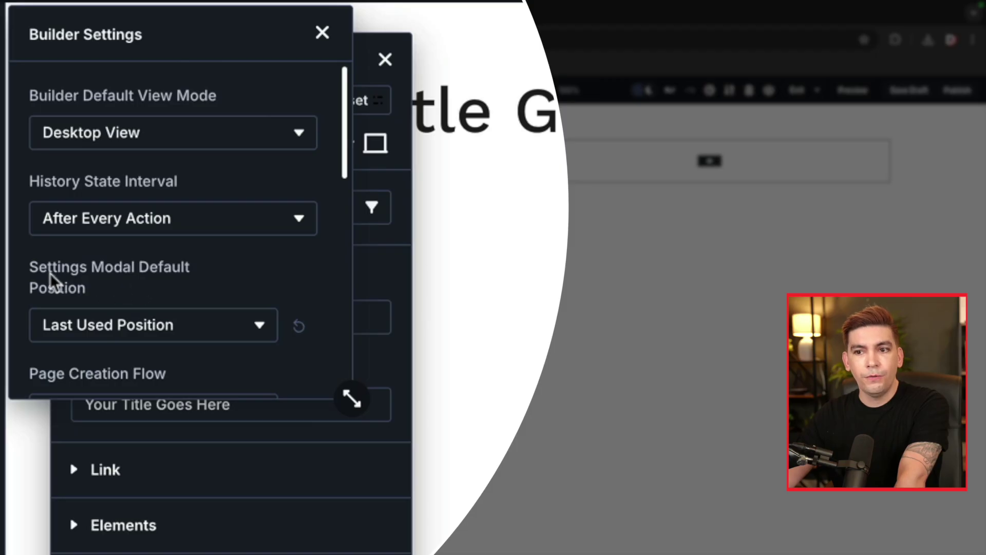
click(81, 329)
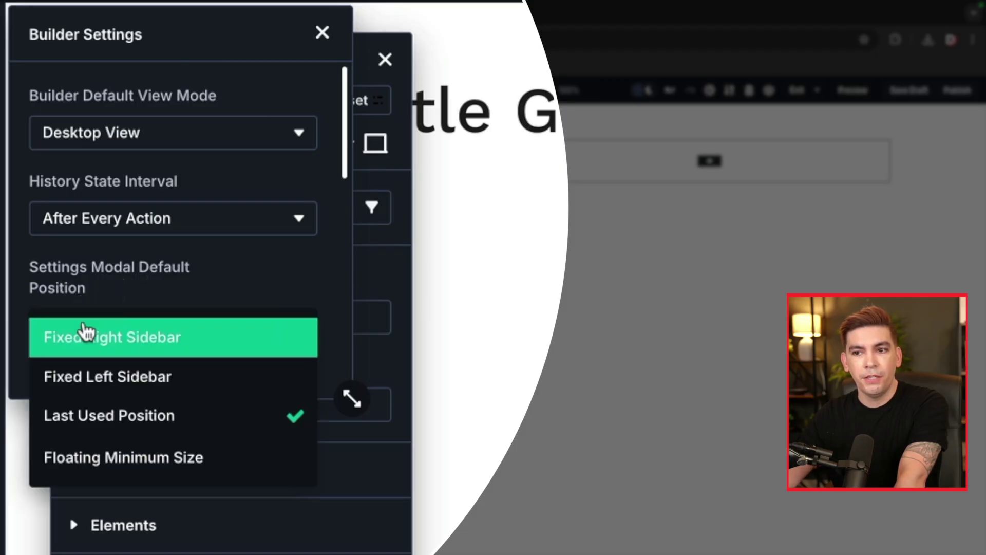
click(127, 347)
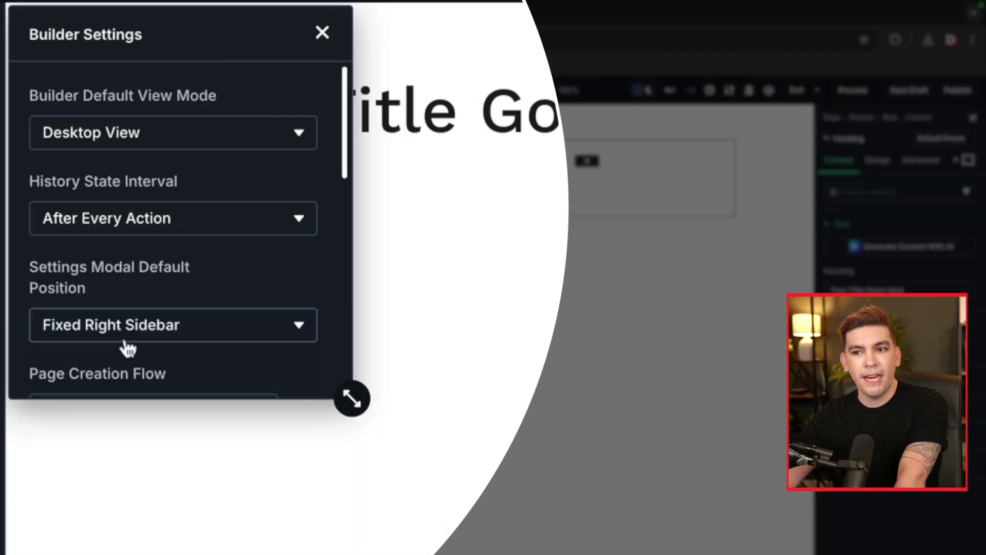
click(125, 340)
click(141, 371)
click(148, 329)
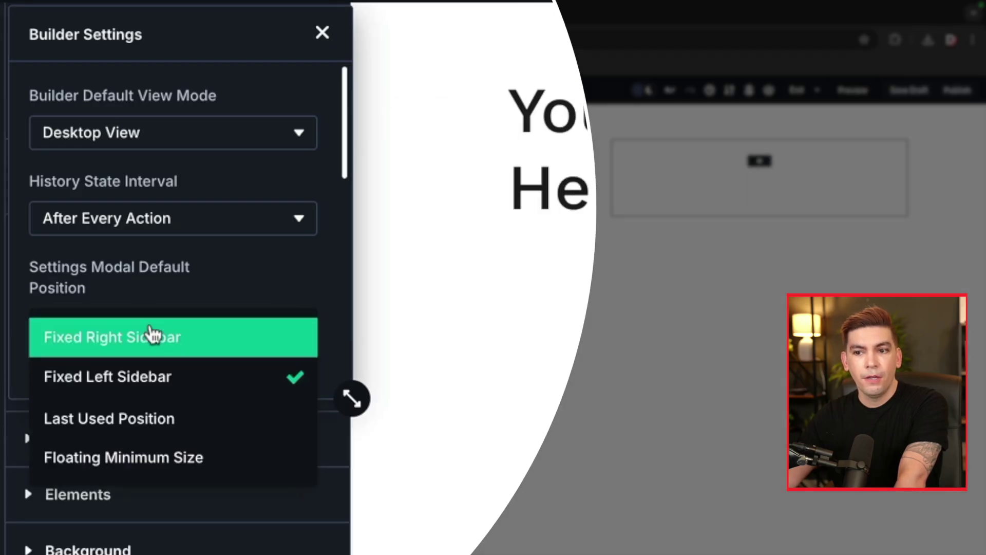
click(154, 420)
click(169, 328)
click(167, 456)
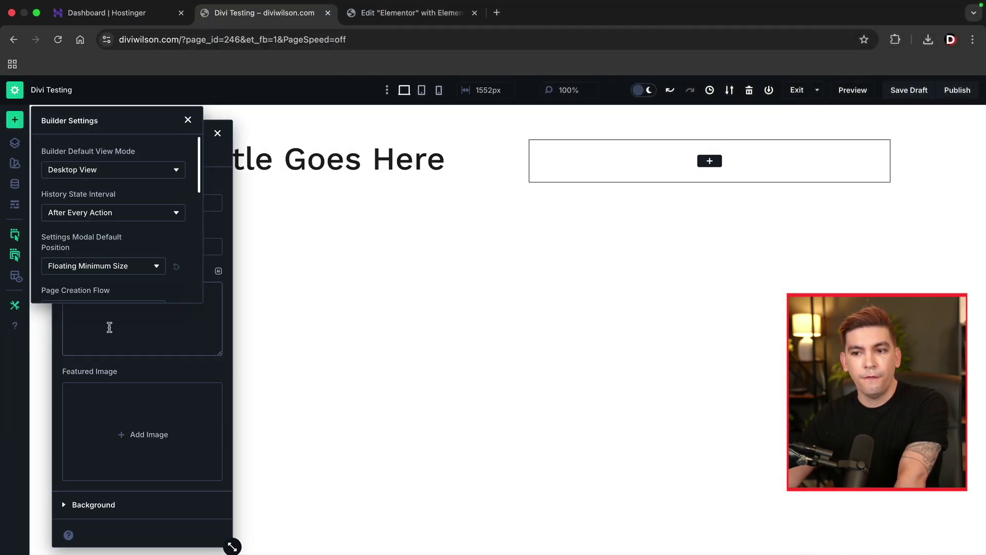
click(117, 266)
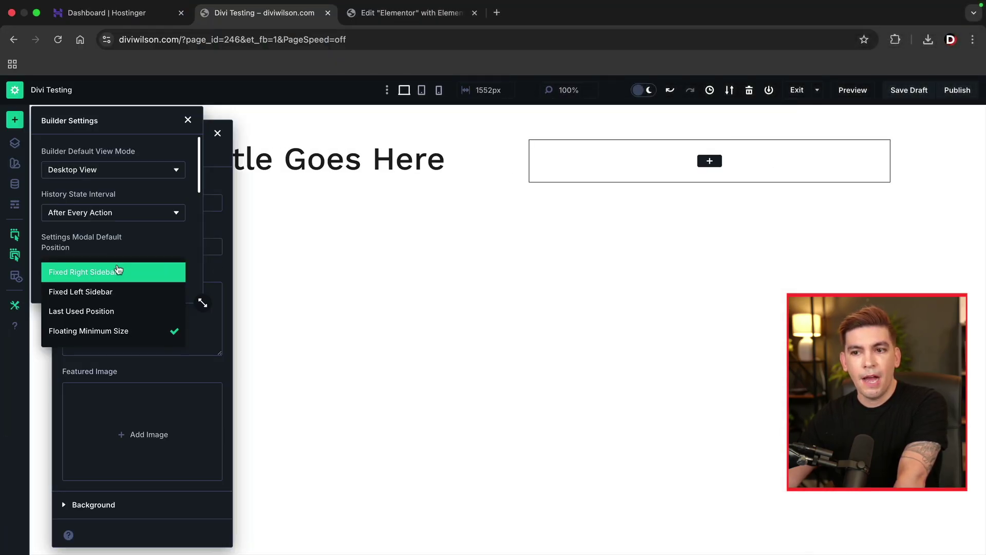
click(116, 274)
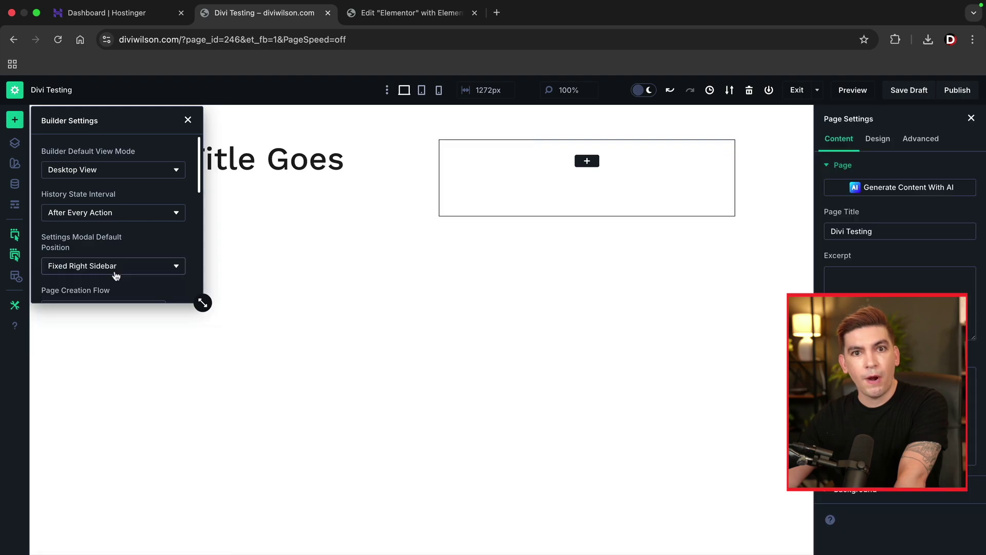
Step: Close Builder Settings, collapse Page details, select the heading, and switch to the Elementor tab
click(188, 121)
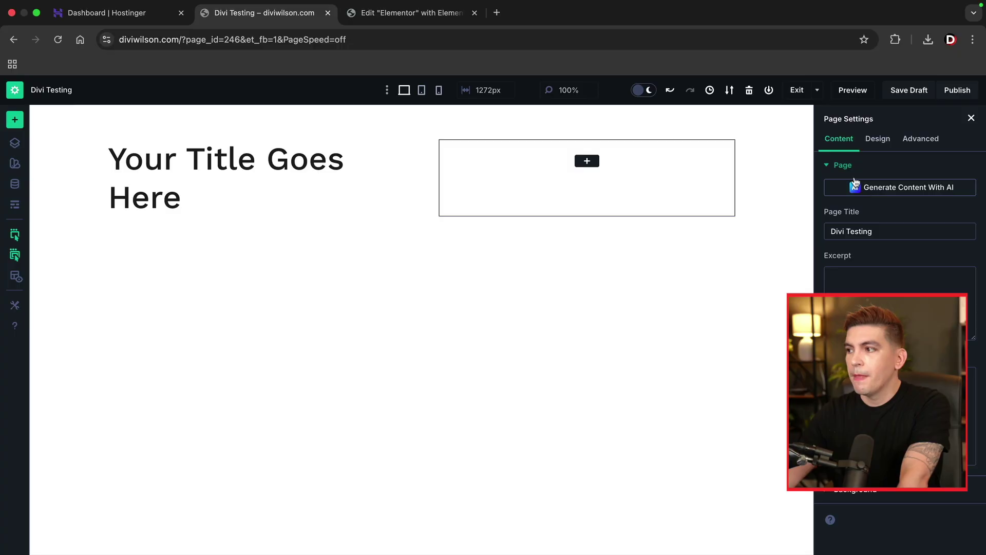
click(843, 166)
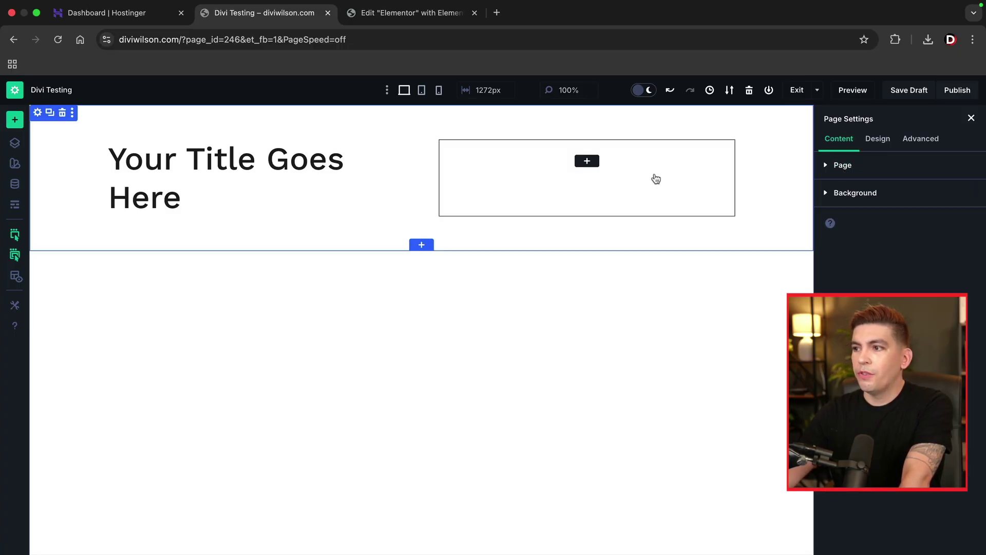
click(295, 165)
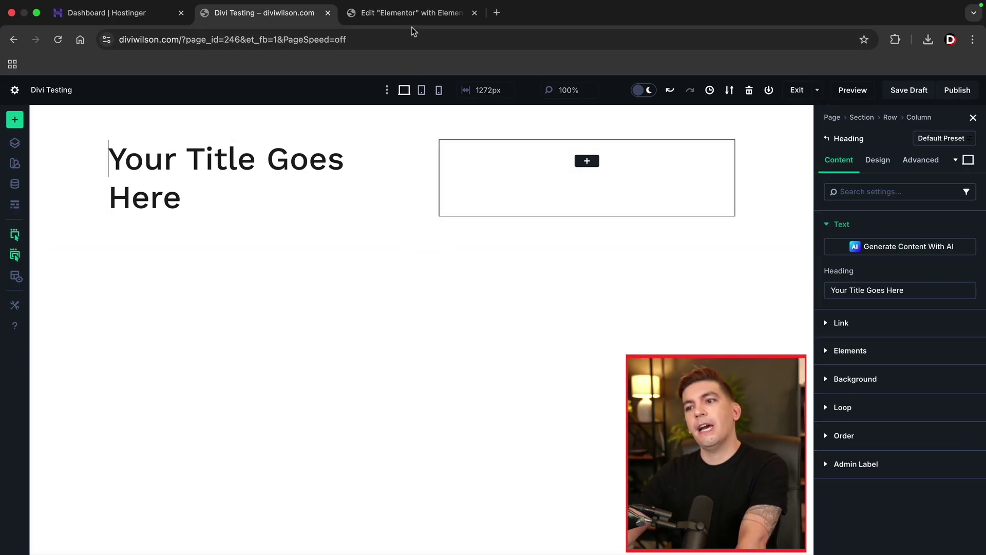
click(412, 13)
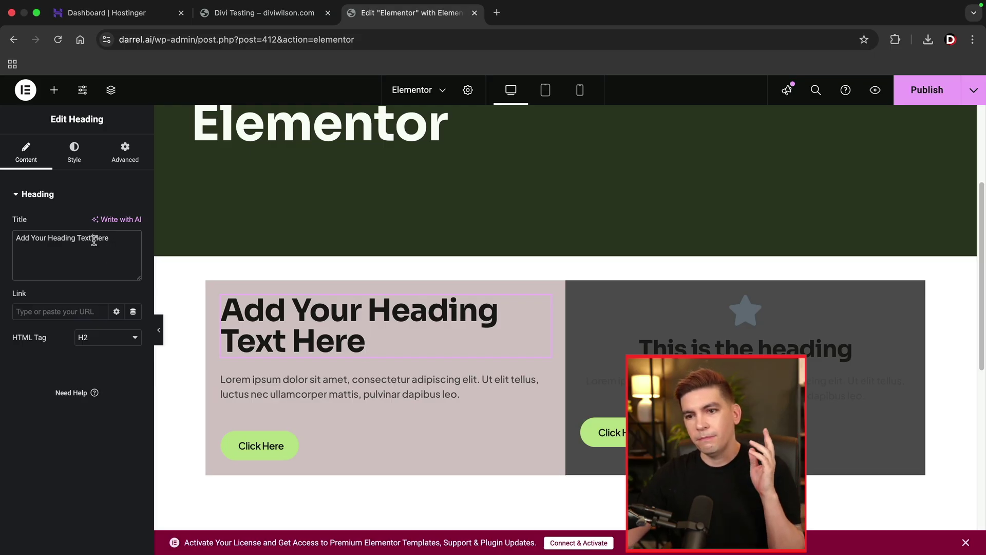
Step: Browse the Elementor heading's Style, Advanced and Content tabs, then return to the Divi Testing tab
click(74, 152)
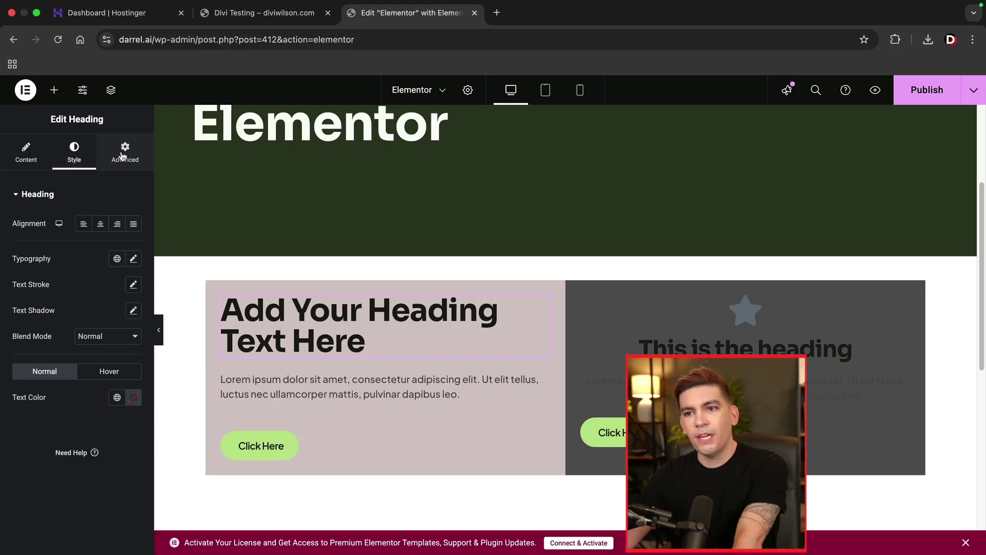
click(125, 153)
click(73, 153)
click(42, 155)
click(259, 12)
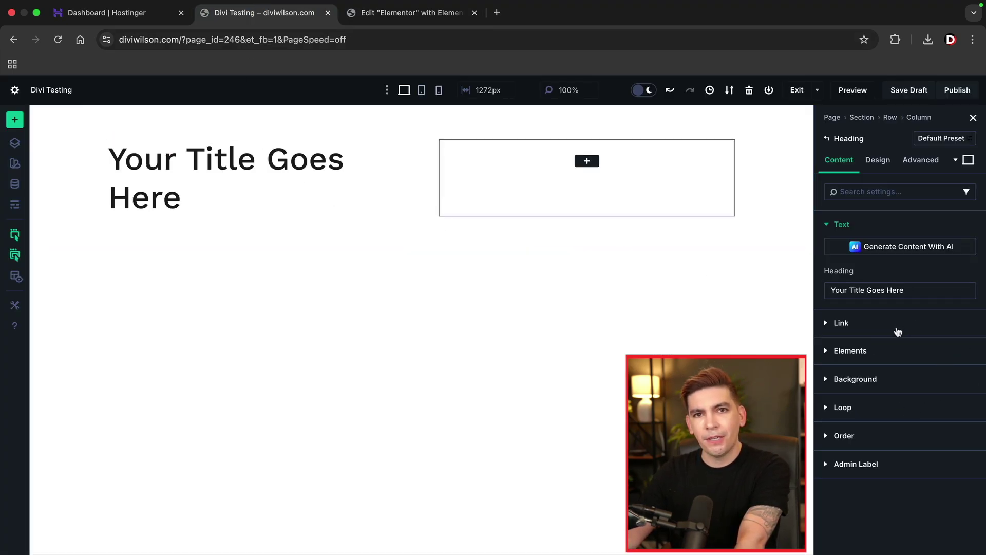
click(882, 411)
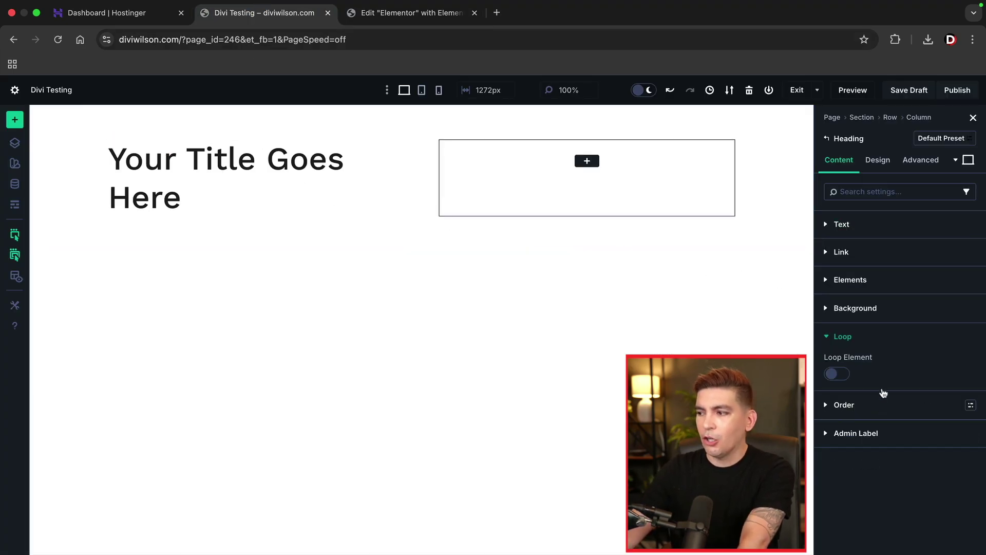
click(848, 341)
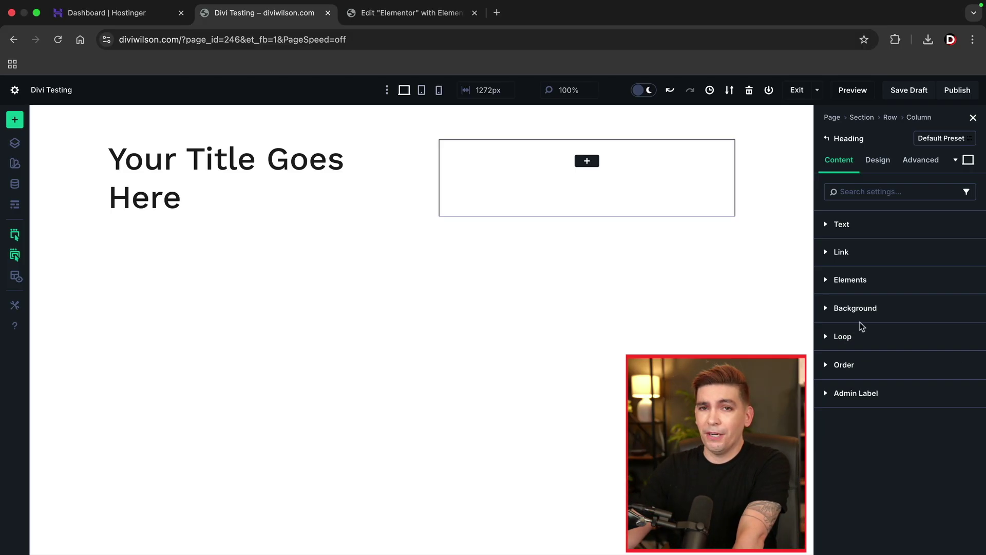
click(851, 365)
click(852, 366)
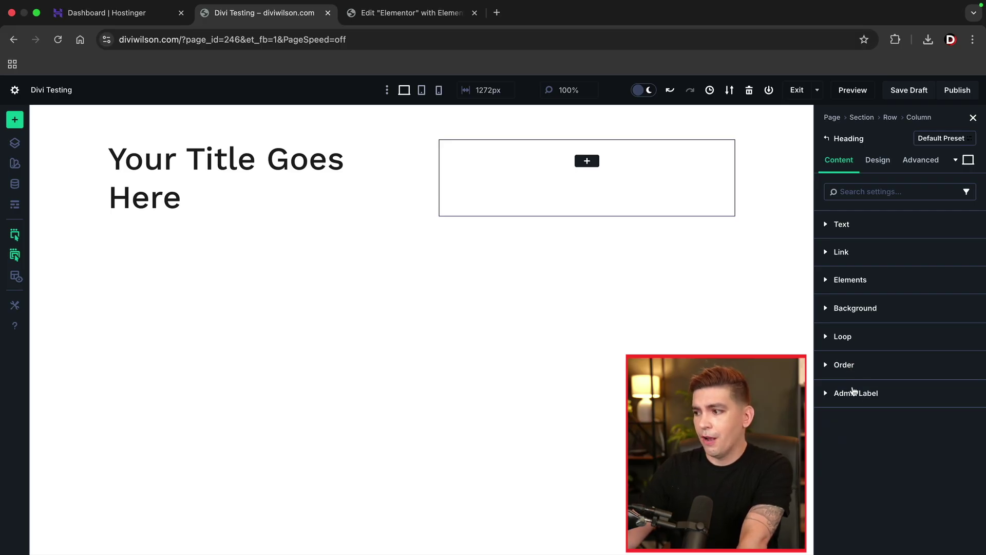
click(855, 392)
click(865, 401)
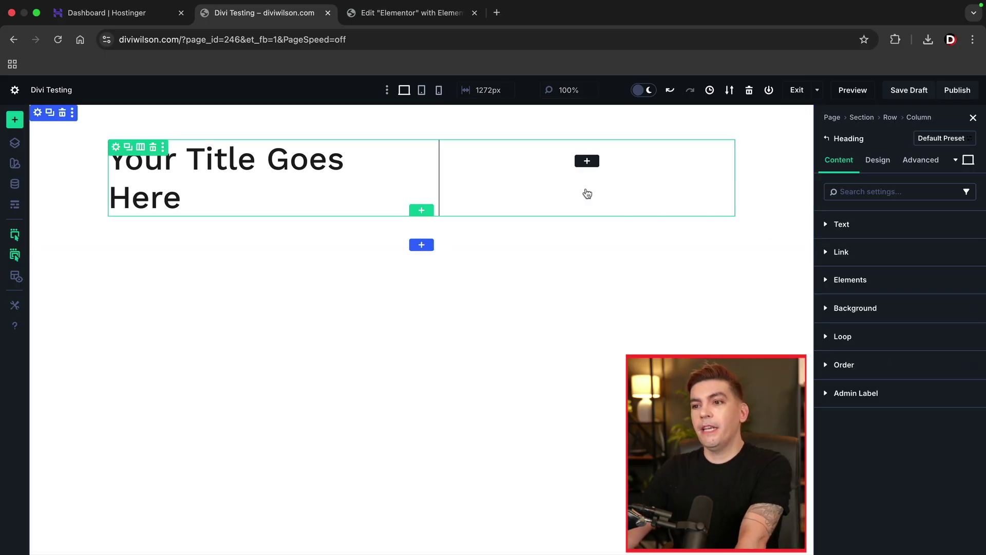
Step: Change the heading text to 'Welcome To Your New Website'
triple_click(288, 154)
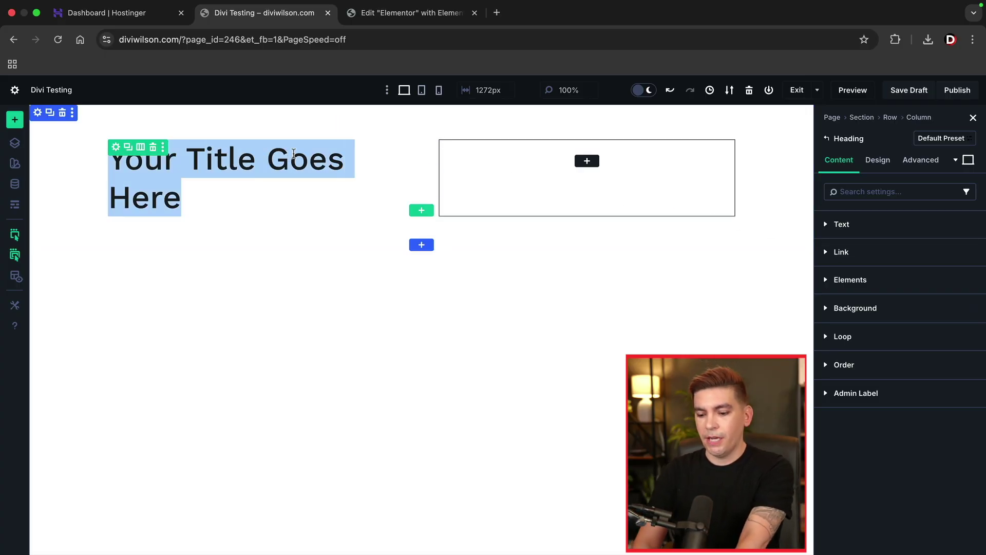
text(Welco)
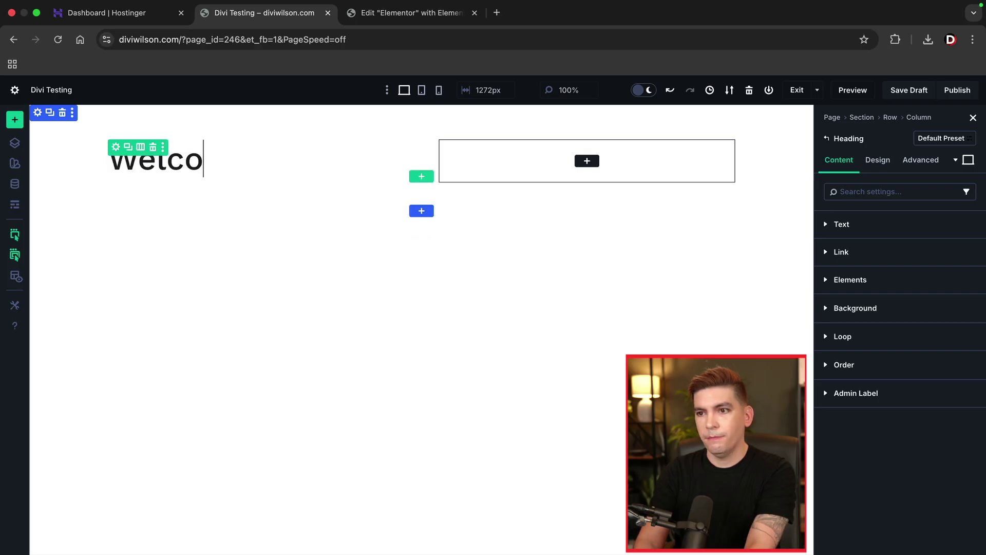
text(me To Y)
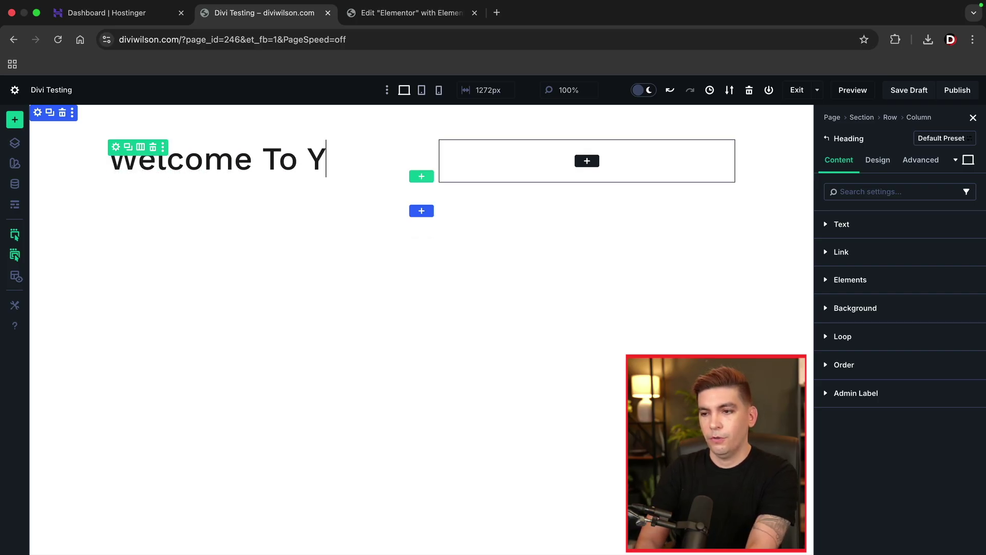
text(our New Website)
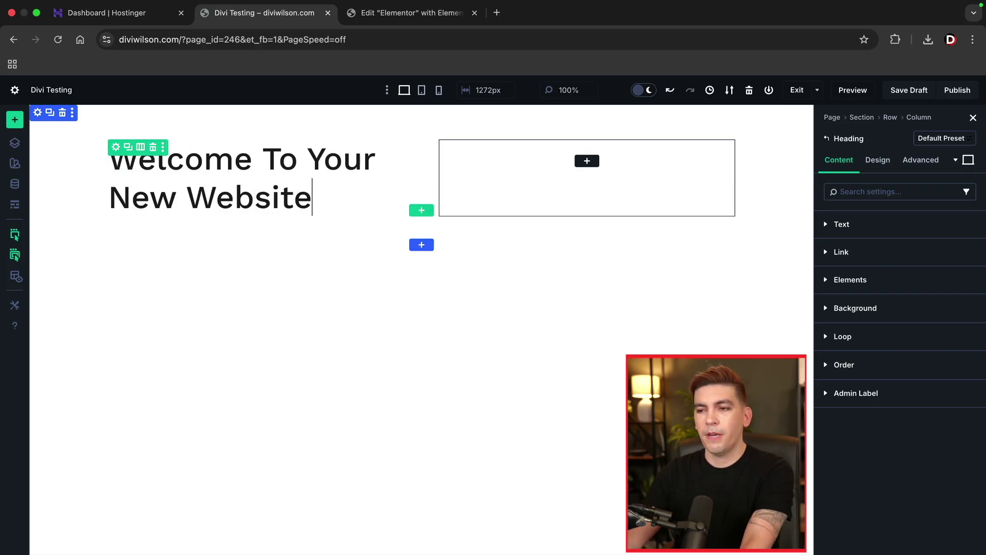
click(278, 220)
click(277, 198)
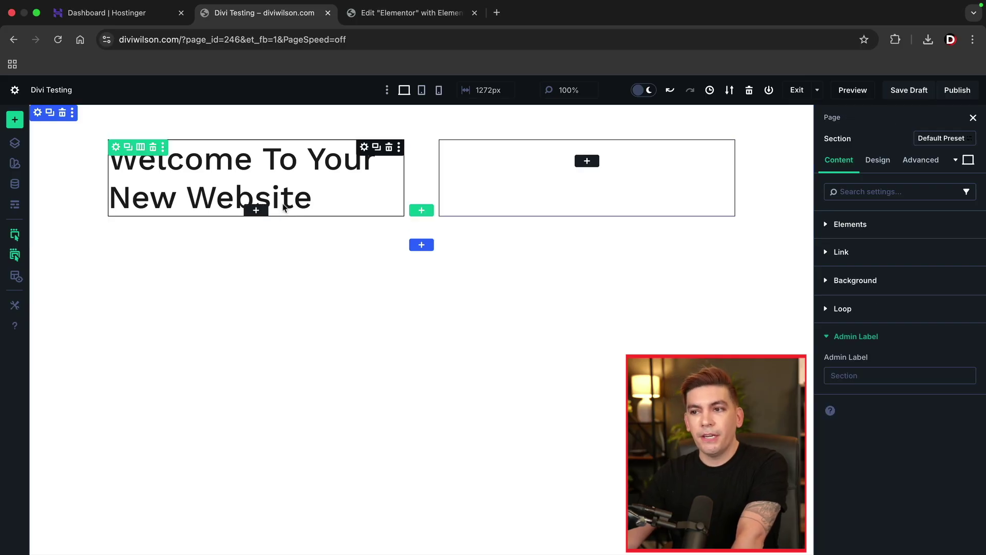
click(257, 214)
click(255, 199)
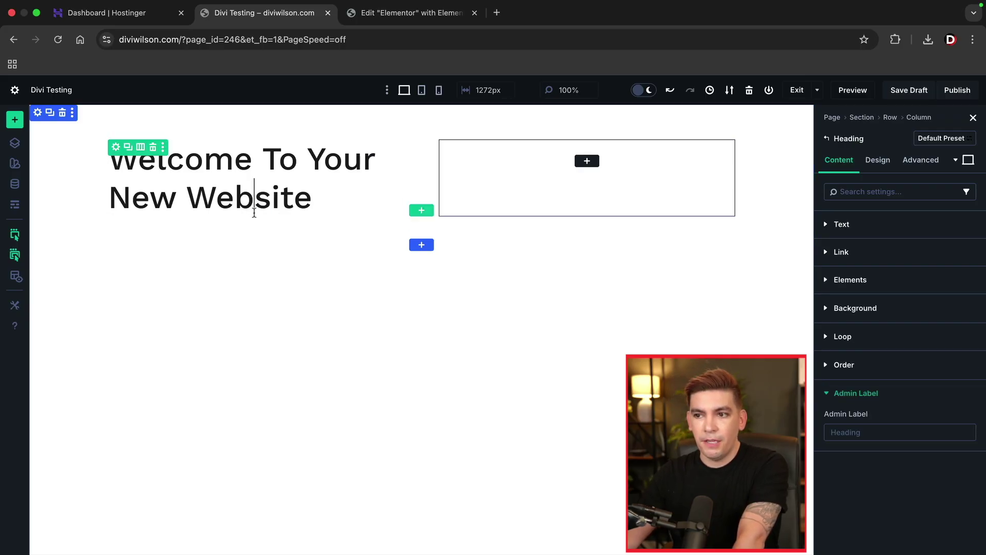
click(259, 213)
Step: Add a Text module below the heading and select its default body text
click(256, 211)
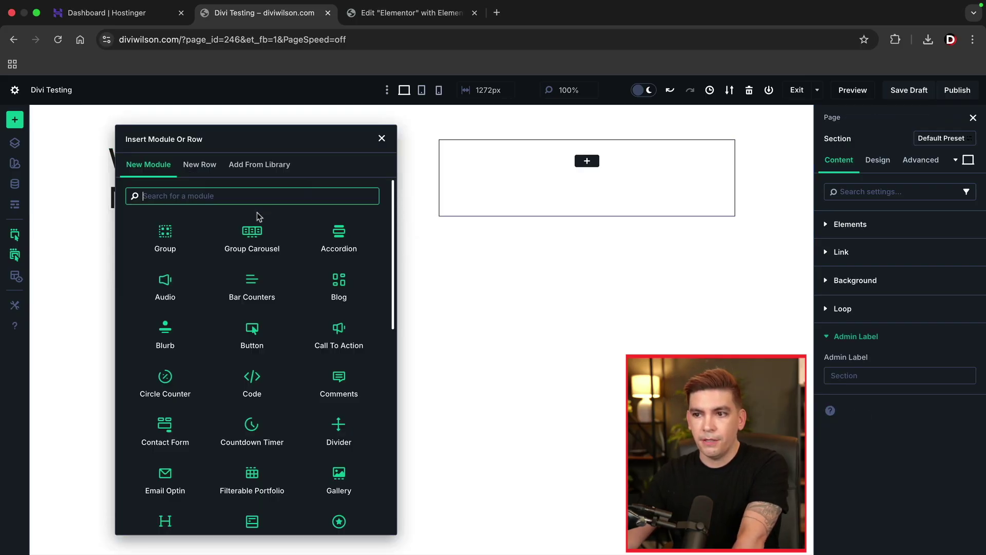
text(text)
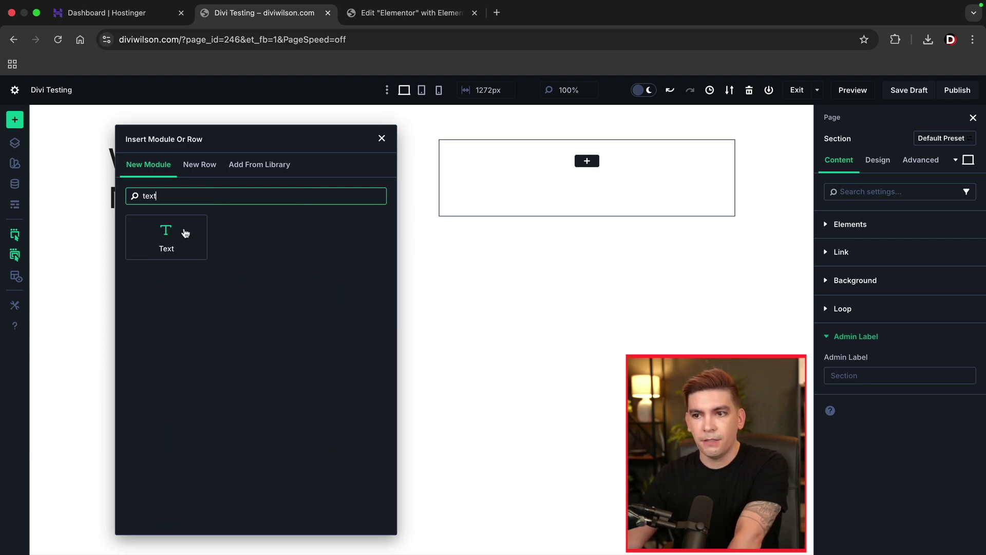
click(184, 232)
click(257, 260)
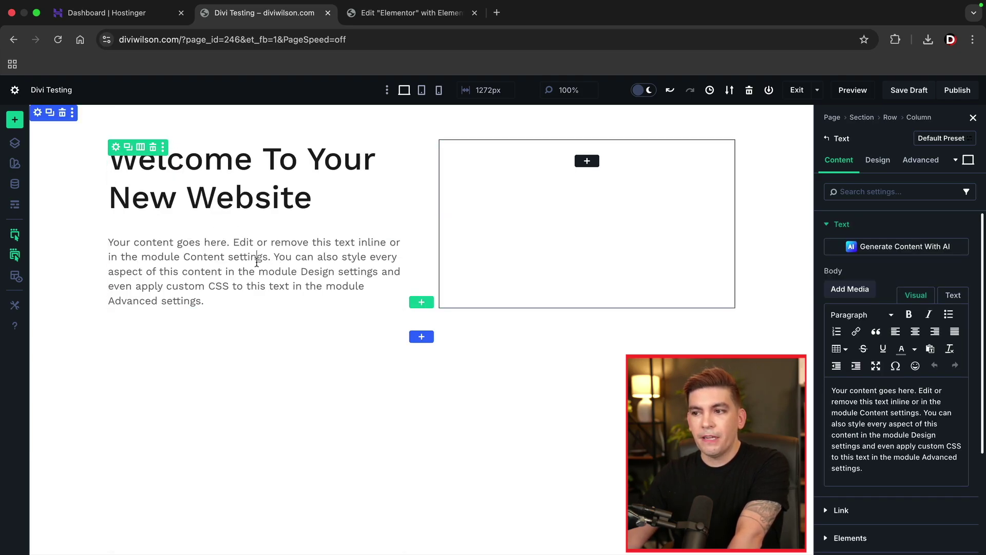
triple_click(900, 415)
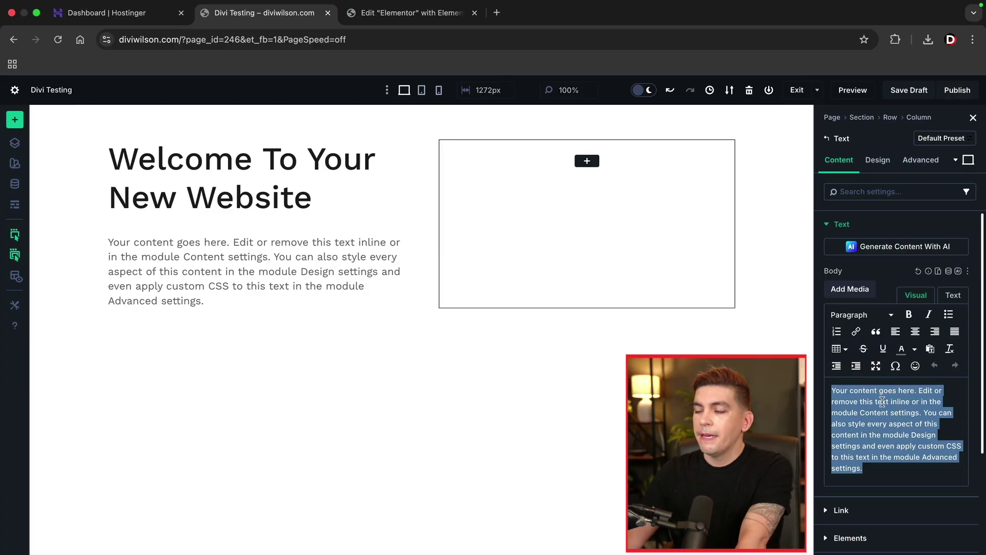
click(843, 225)
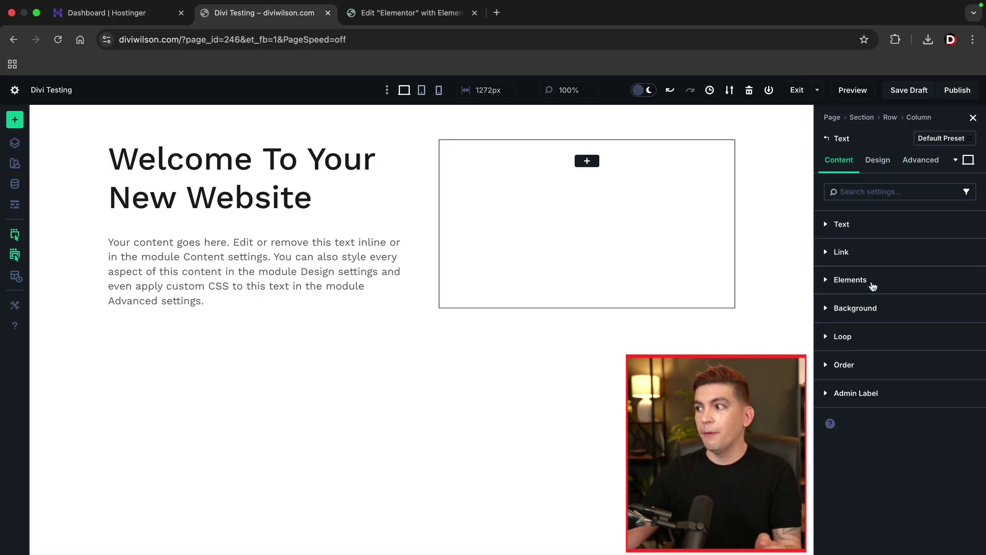
click(878, 161)
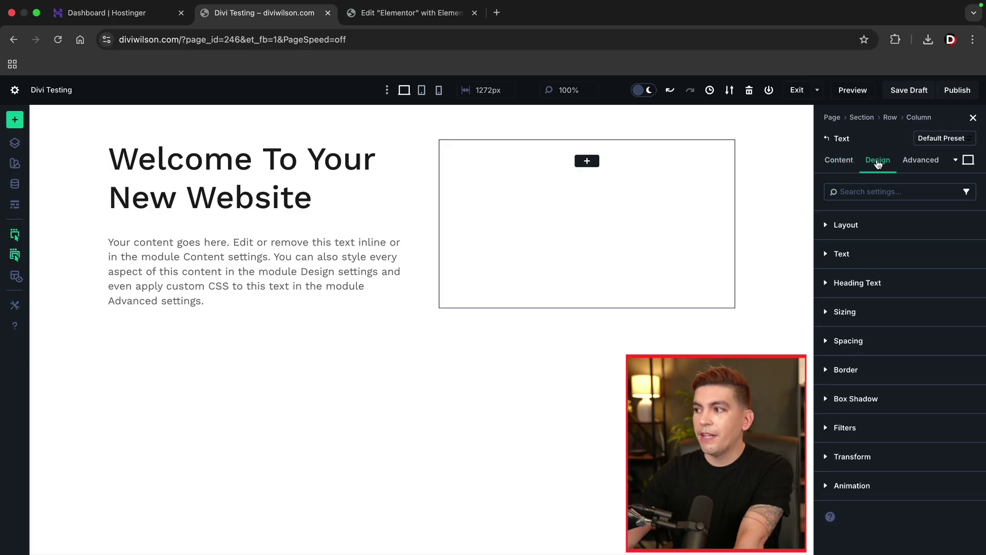
click(871, 231)
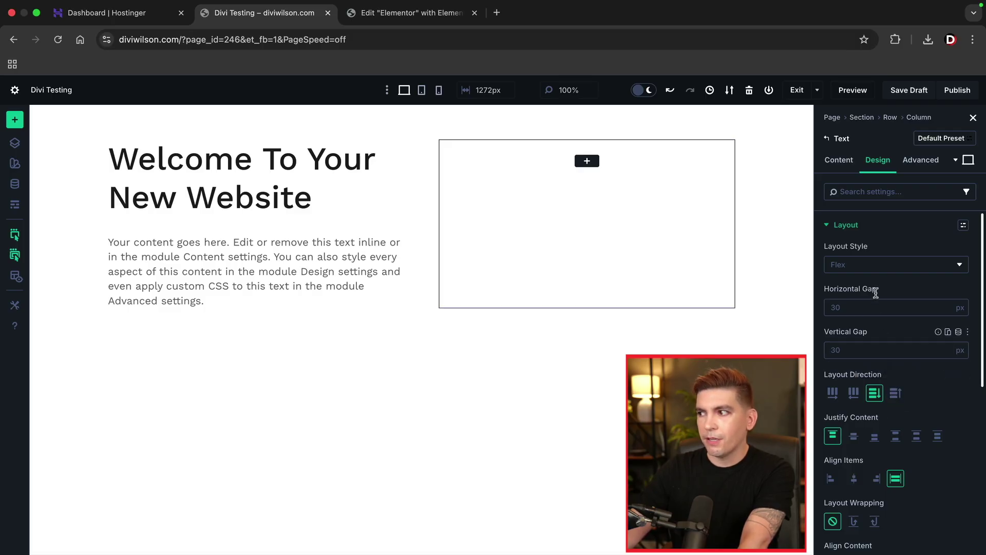
click(859, 229)
click(918, 160)
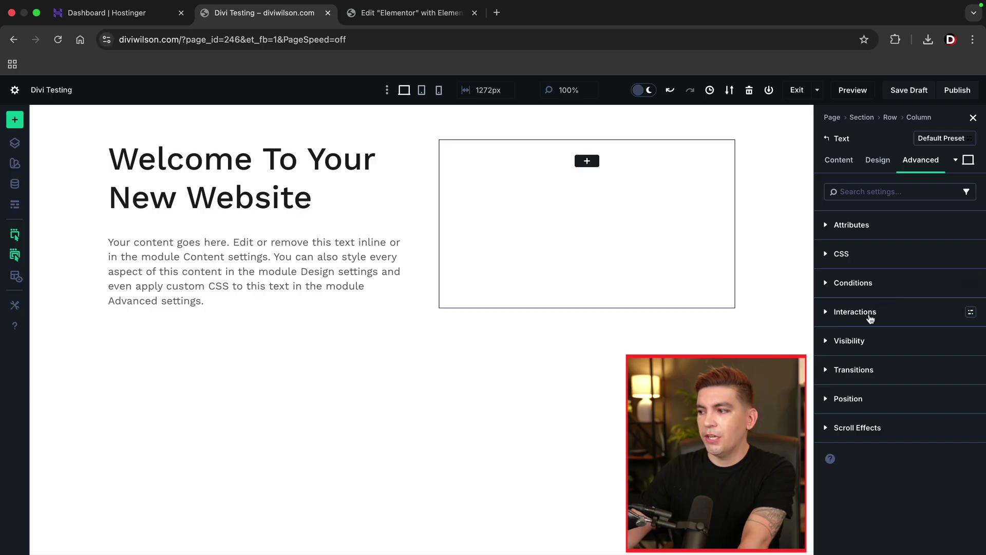
click(839, 161)
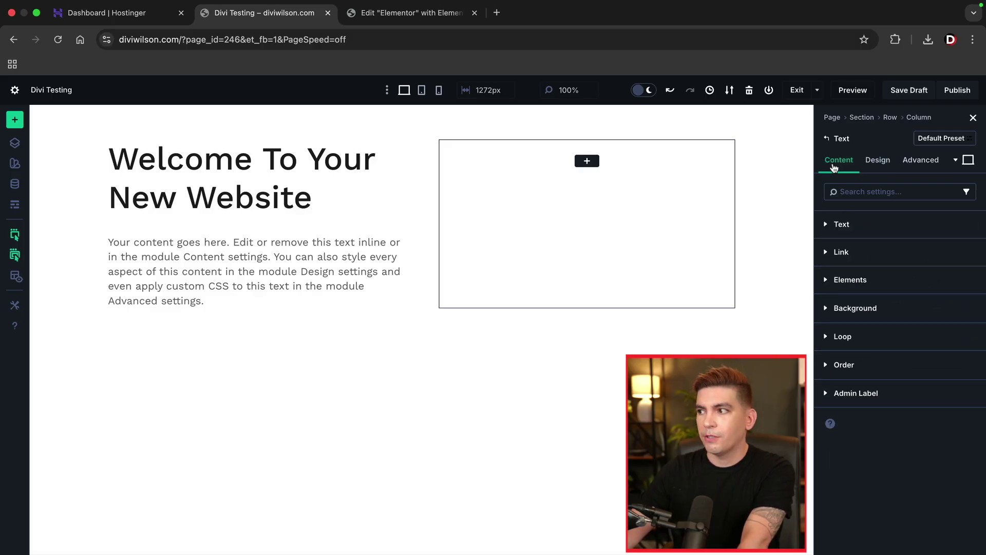
click(278, 301)
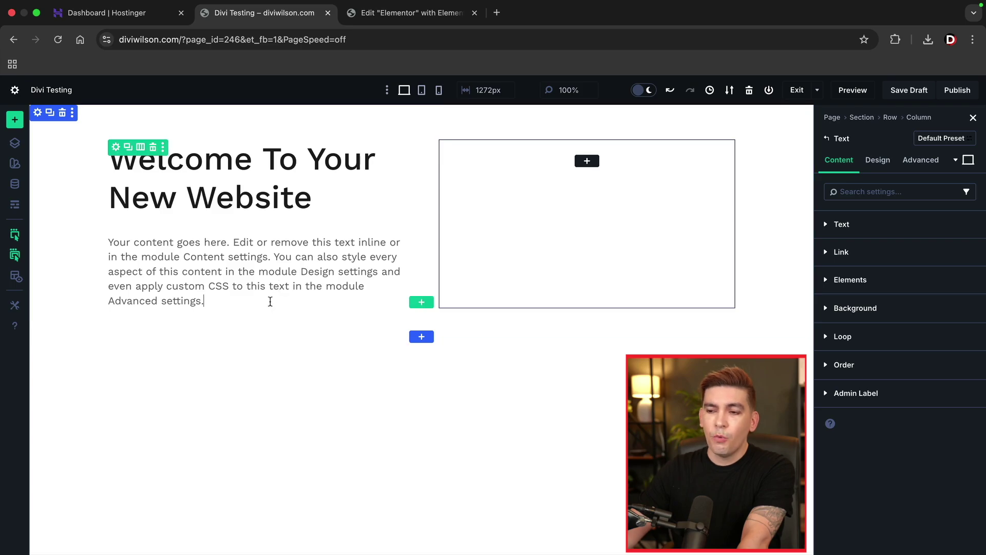
click(295, 223)
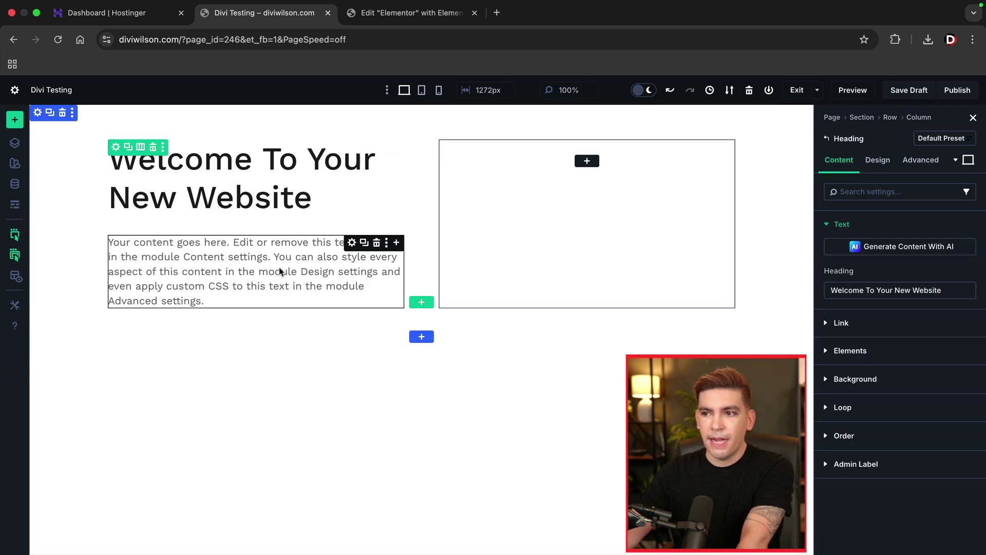
click(251, 290)
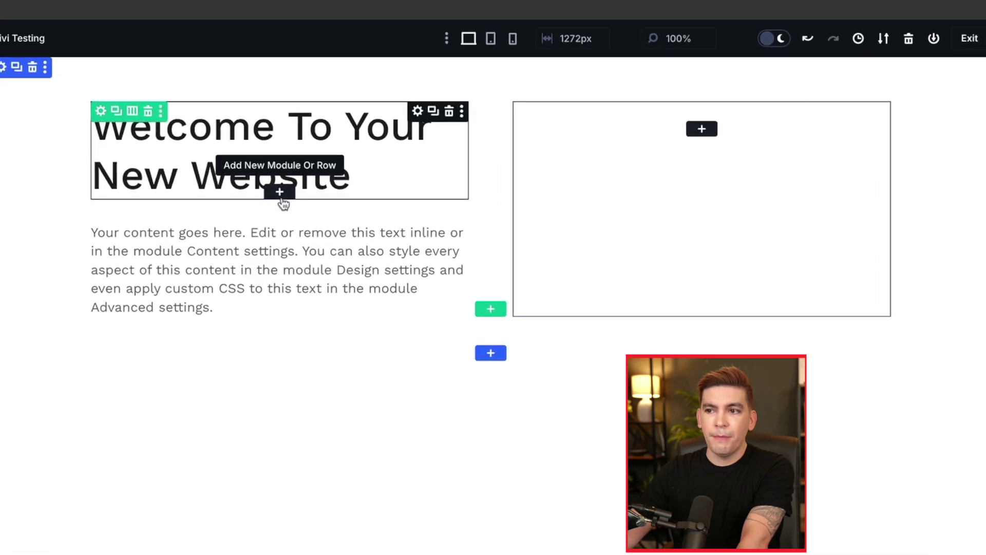
click(295, 307)
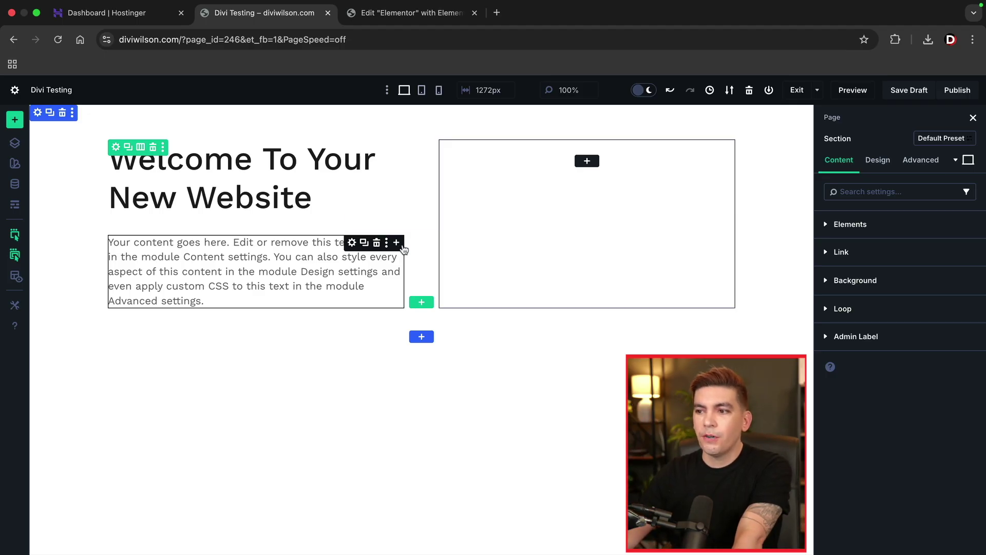
Step: Insert a Click Here Button module under the paragraph, briefly toggling X-Ray outlines on and off
click(396, 243)
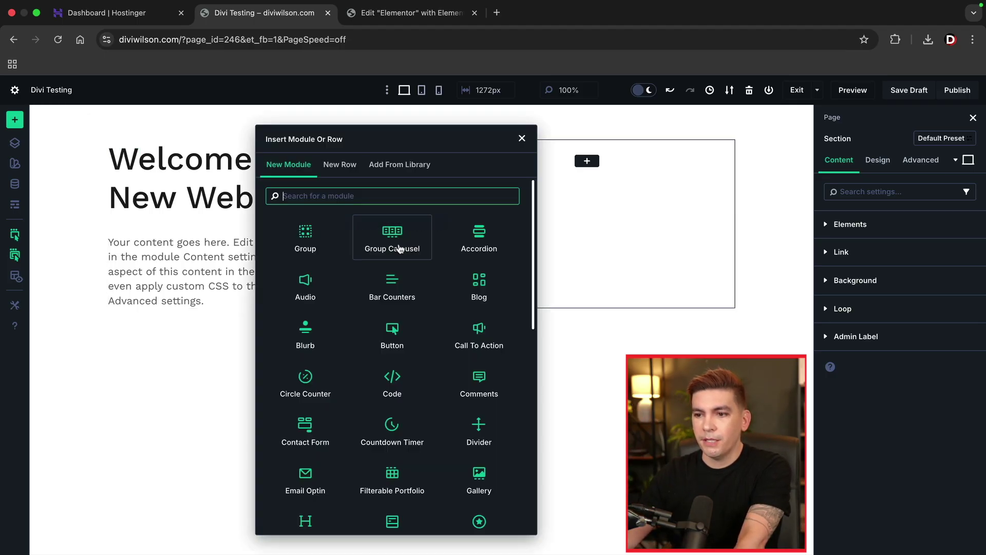
text(button)
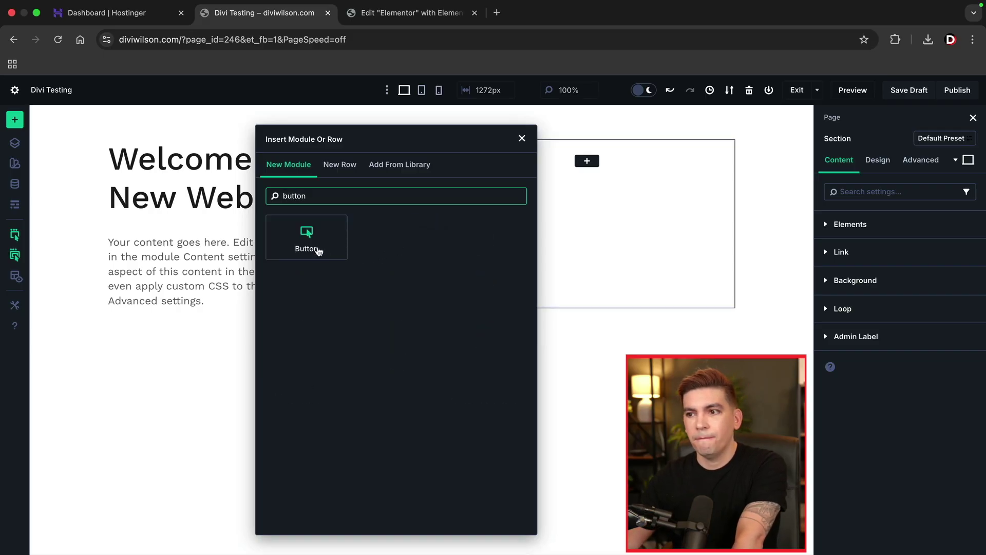
click(307, 239)
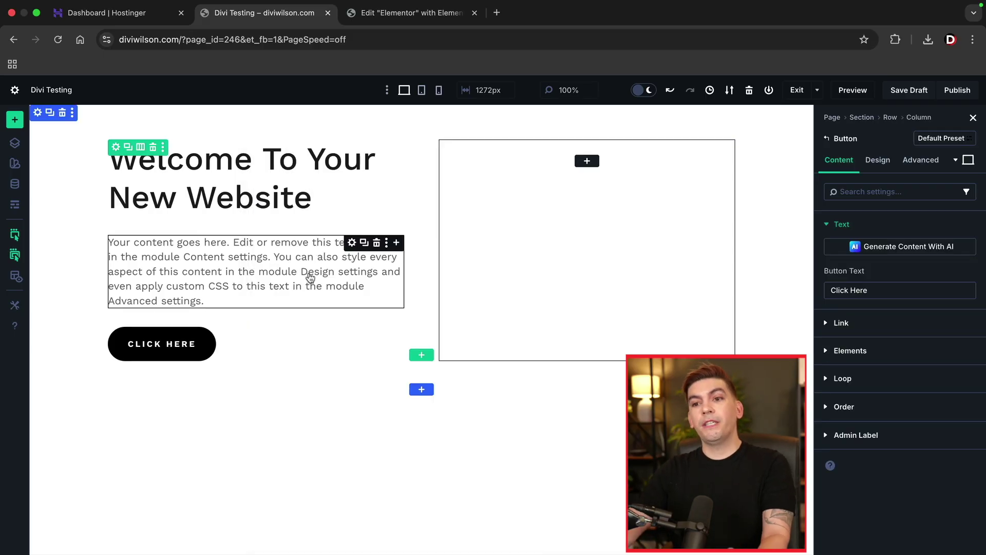
click(15, 277)
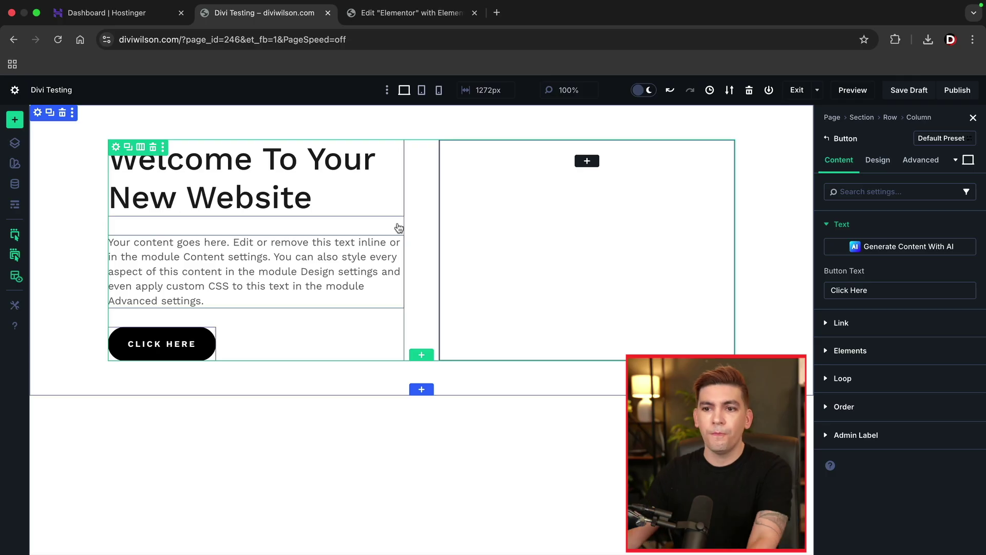
click(16, 280)
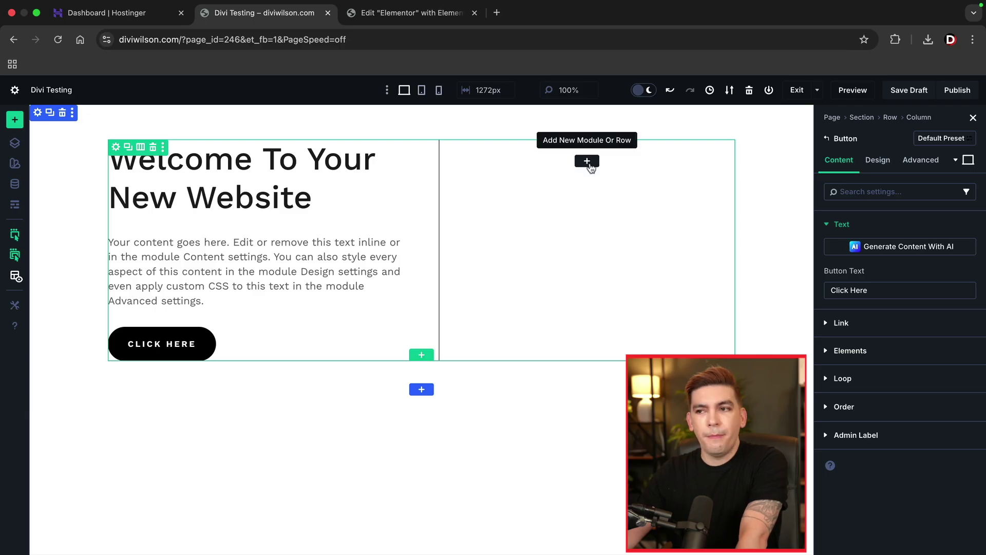
Step: Add an Image module to the right column showing the consulting photo from the media library
click(587, 161)
text(ima)
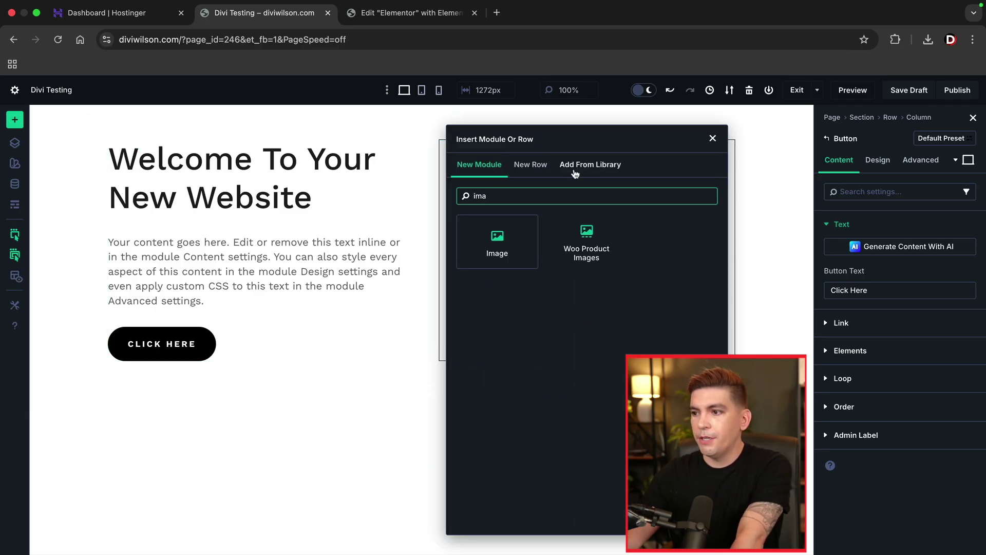
click(491, 252)
click(945, 268)
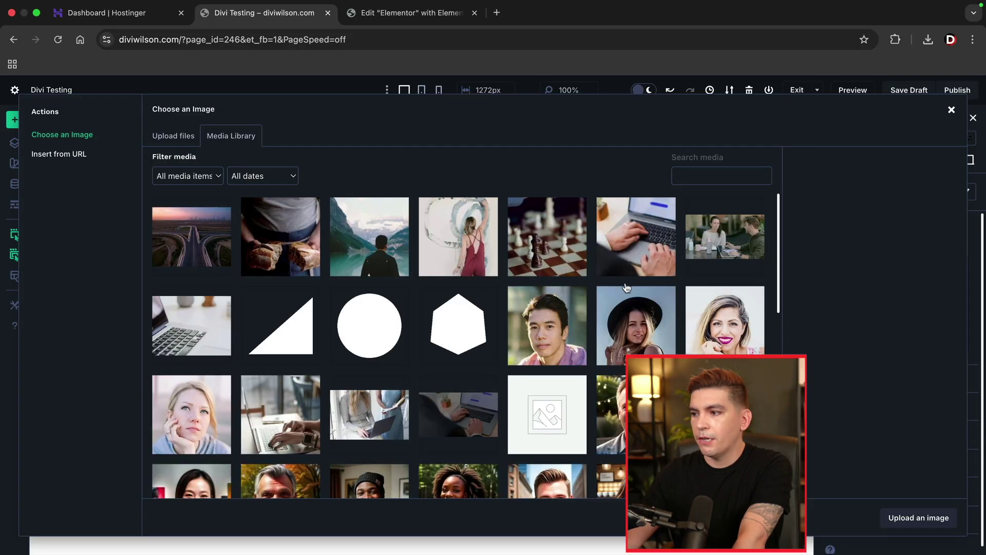
click(729, 248)
click(931, 524)
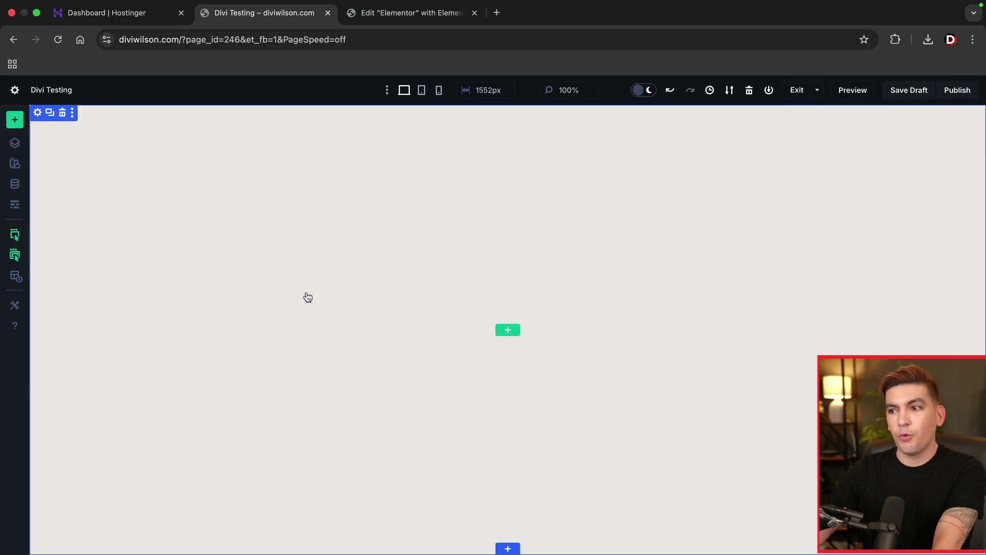
Step: Give the new section a row with two equal columns, leaving both columns without modules
click(508, 331)
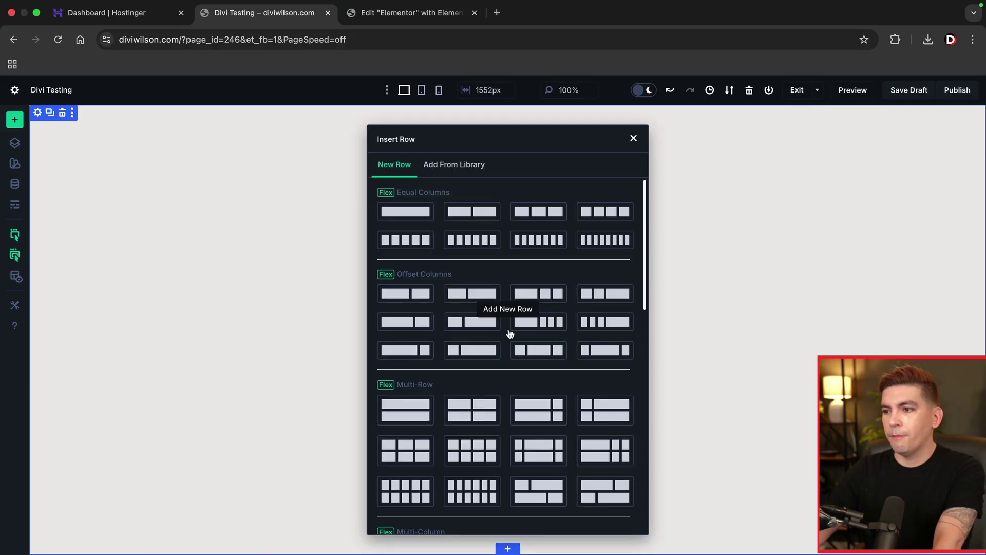
click(488, 216)
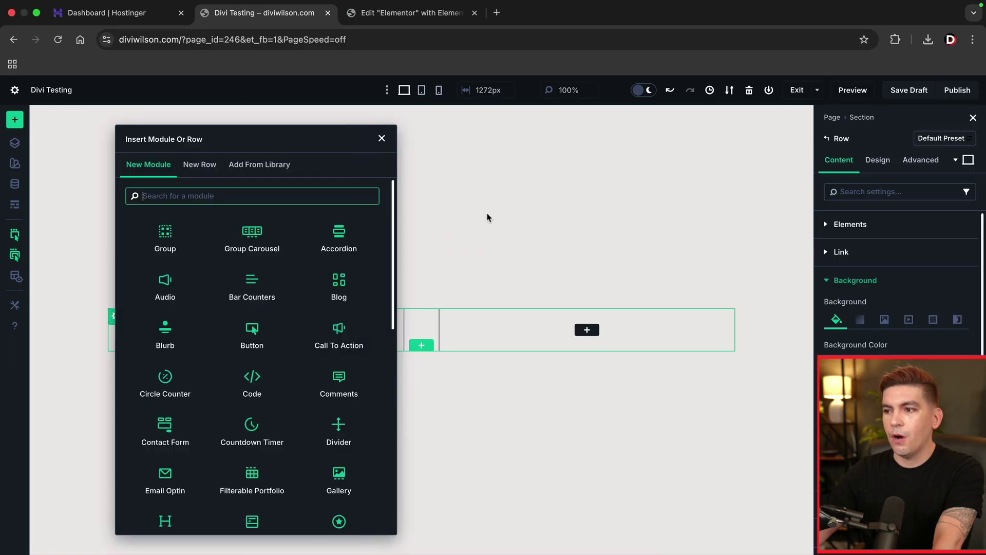
click(381, 138)
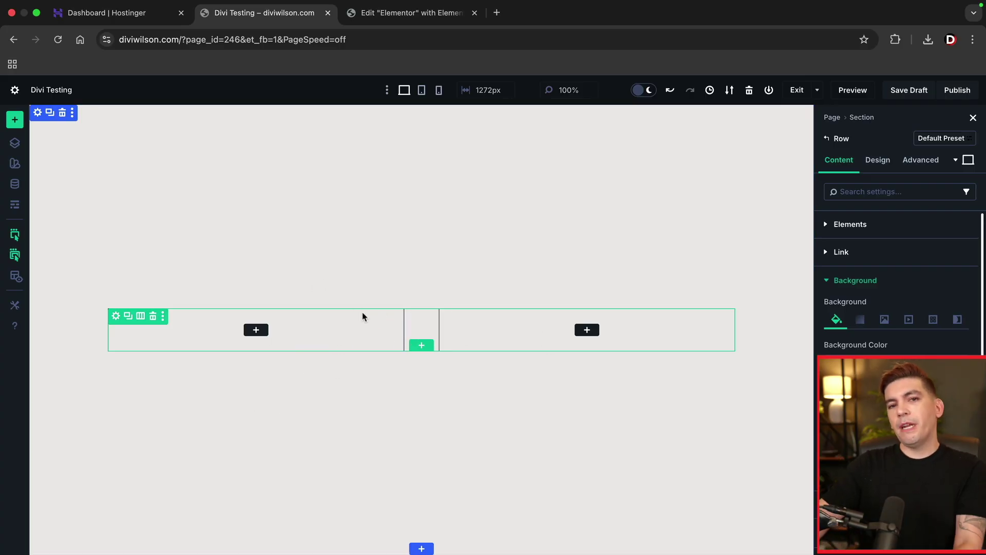
click(398, 15)
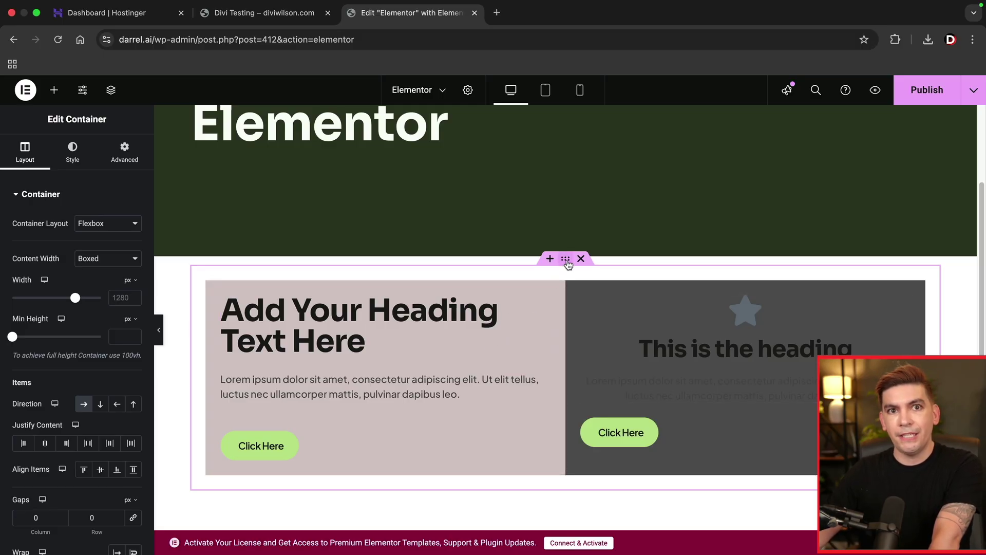
click(279, 19)
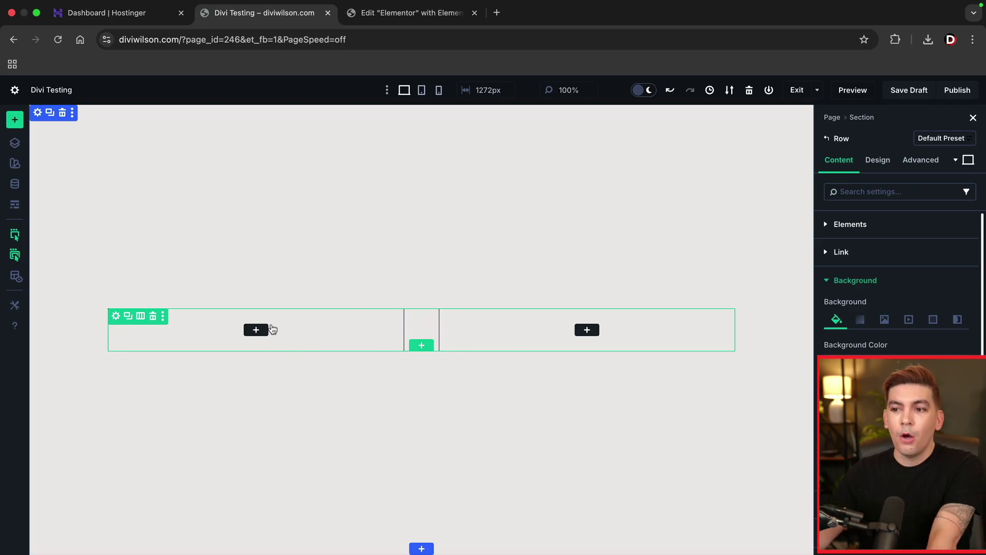
Step: Add Group modules to the new row's left column from the Insert Module dialog, then close it
click(256, 331)
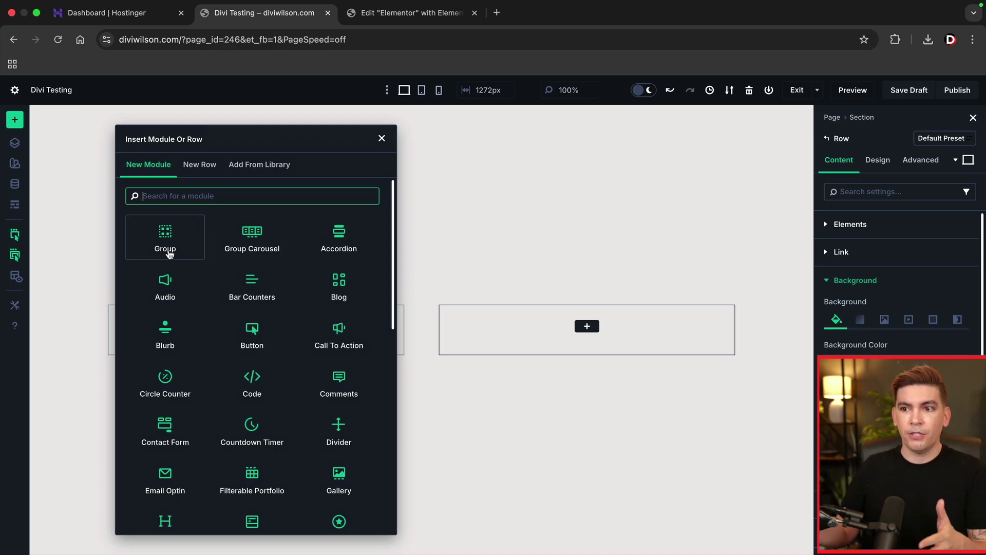
click(382, 139)
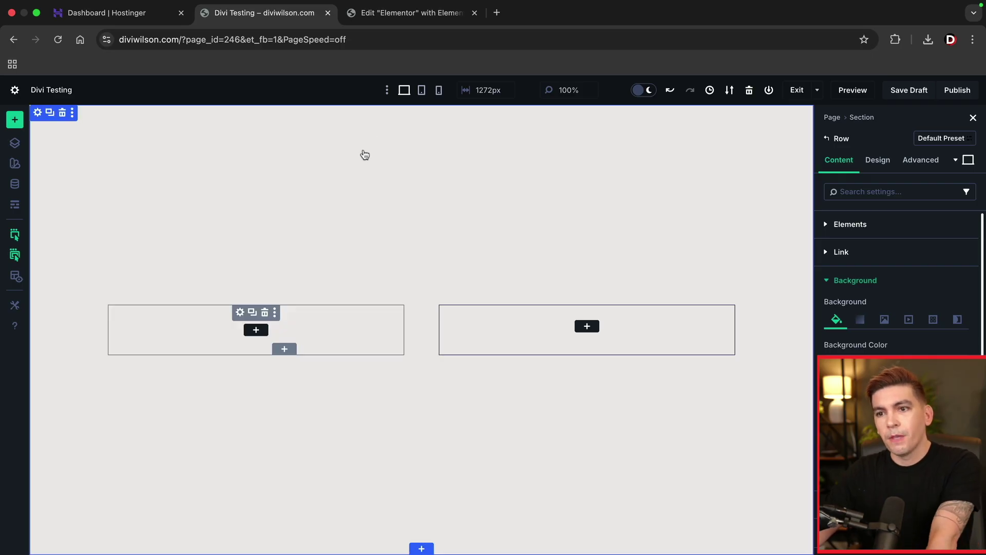
Step: In Wireframe View, delete the seven inner nested Groups so only one Group remains
click(15, 209)
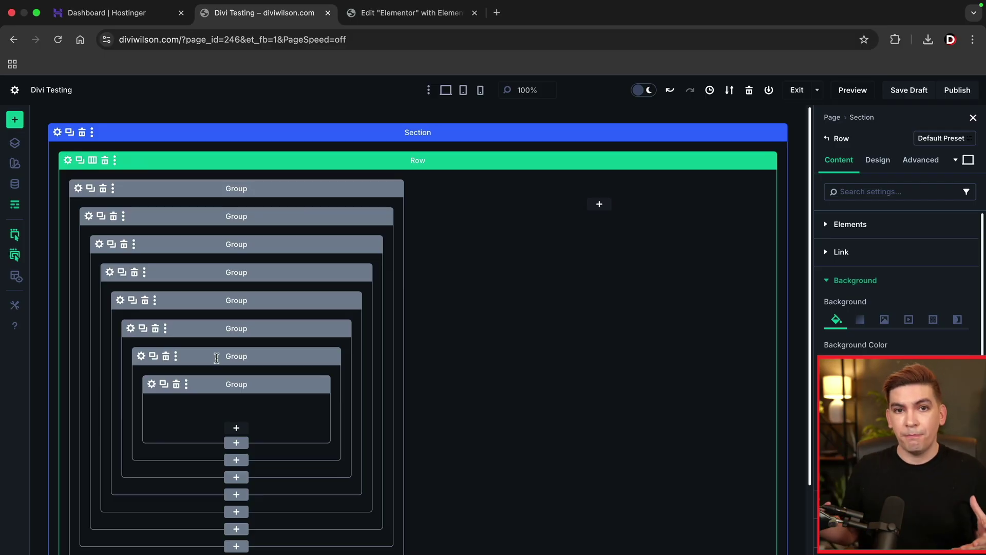
click(177, 385)
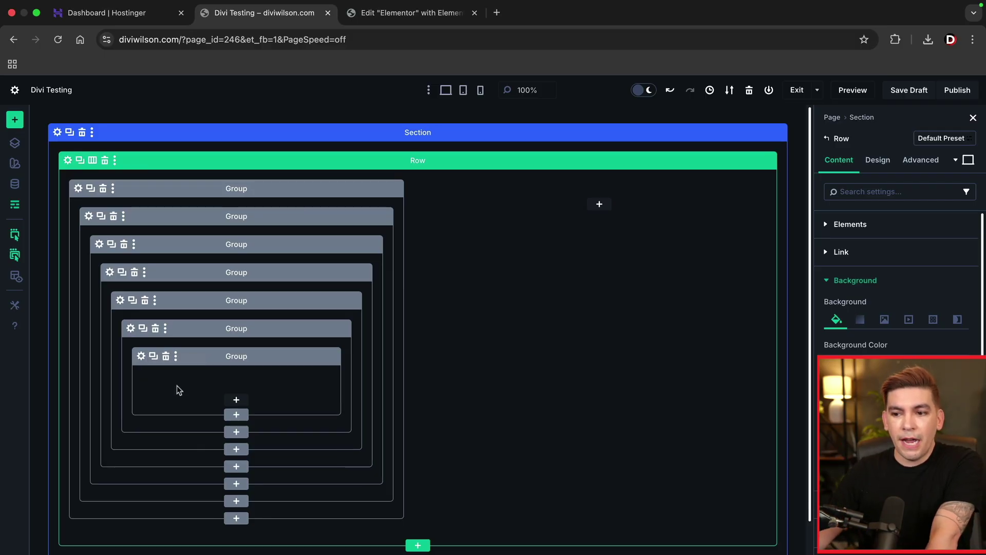
click(166, 357)
click(155, 329)
click(145, 301)
click(134, 273)
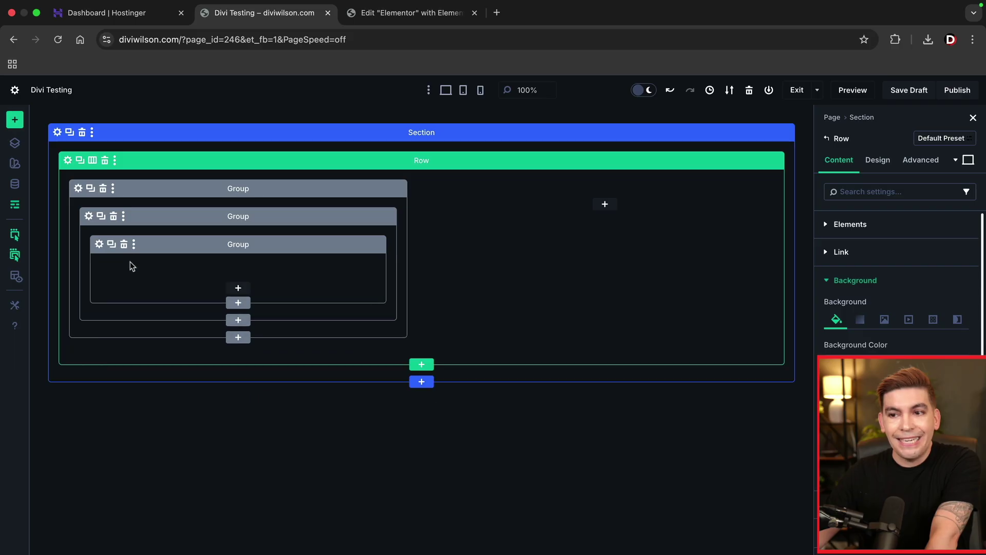
click(124, 245)
click(114, 216)
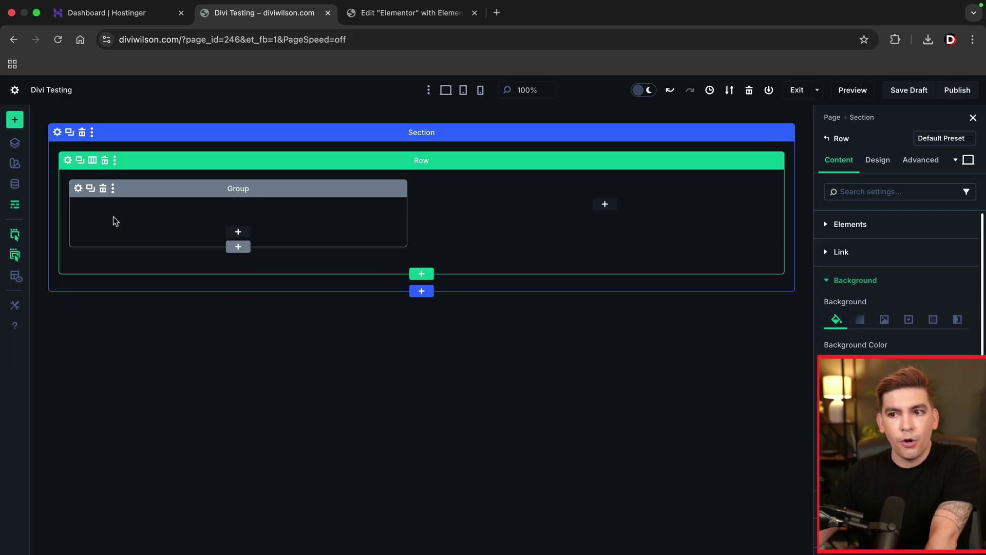
click(16, 205)
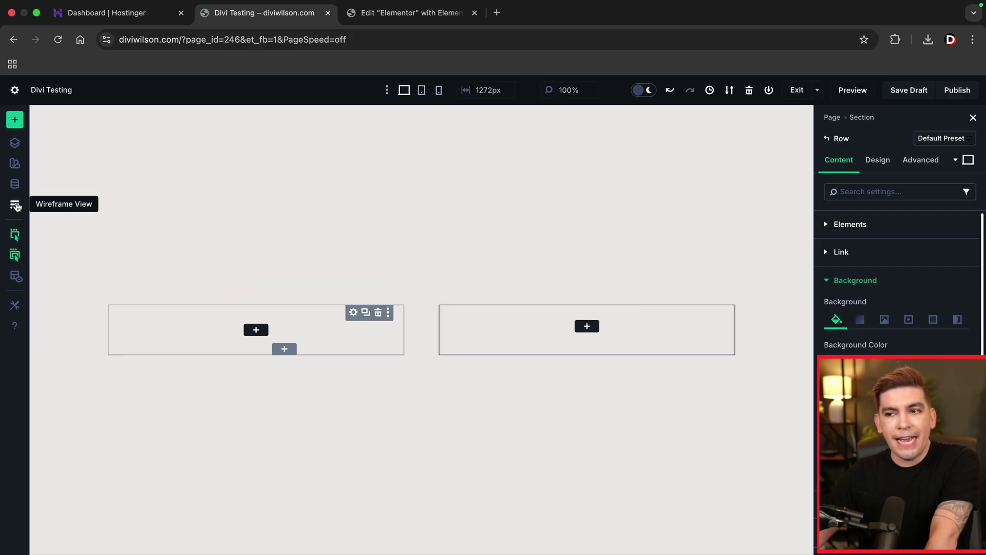
Step: Add a Heading and a Button inside the left group, then an Audio module below them
click(257, 330)
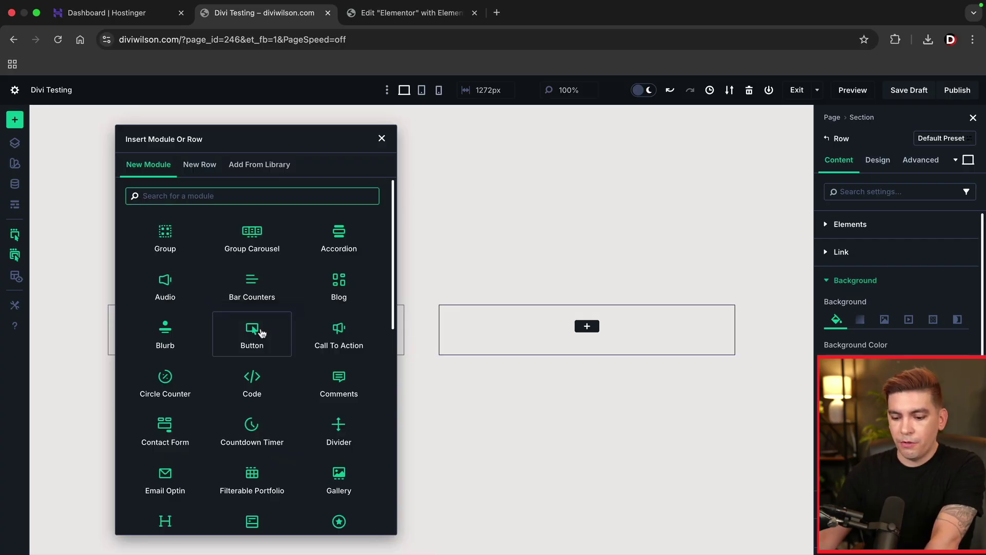
text(head)
click(192, 235)
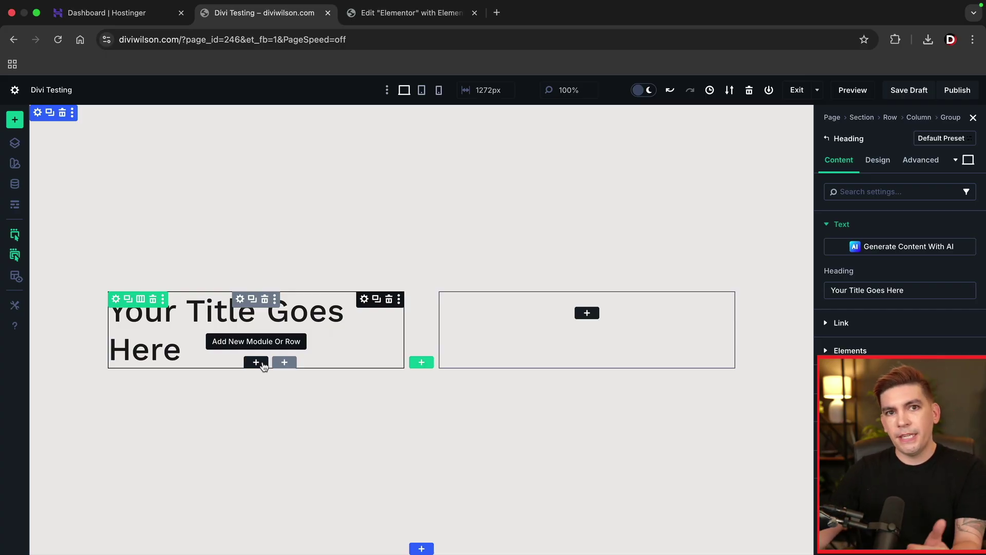
click(257, 362)
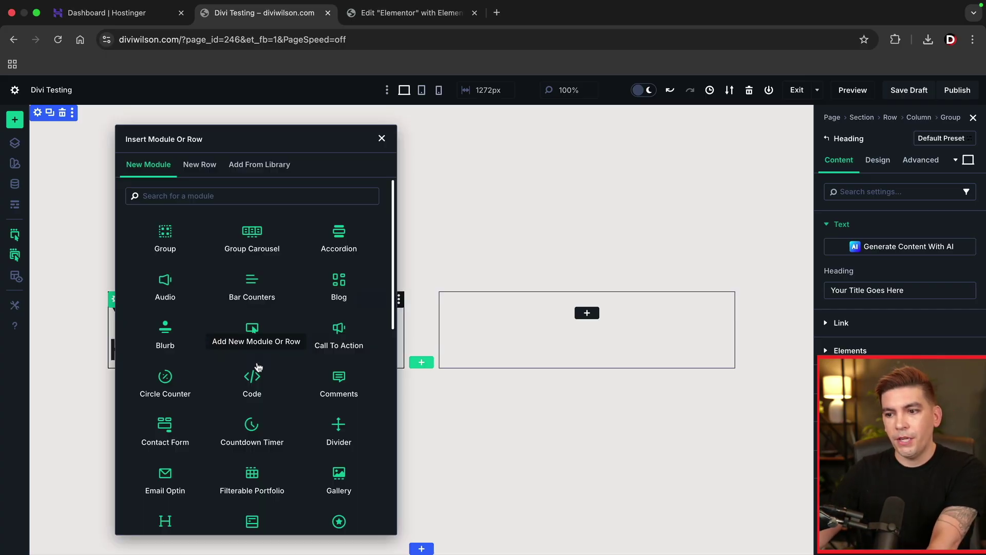
text(button)
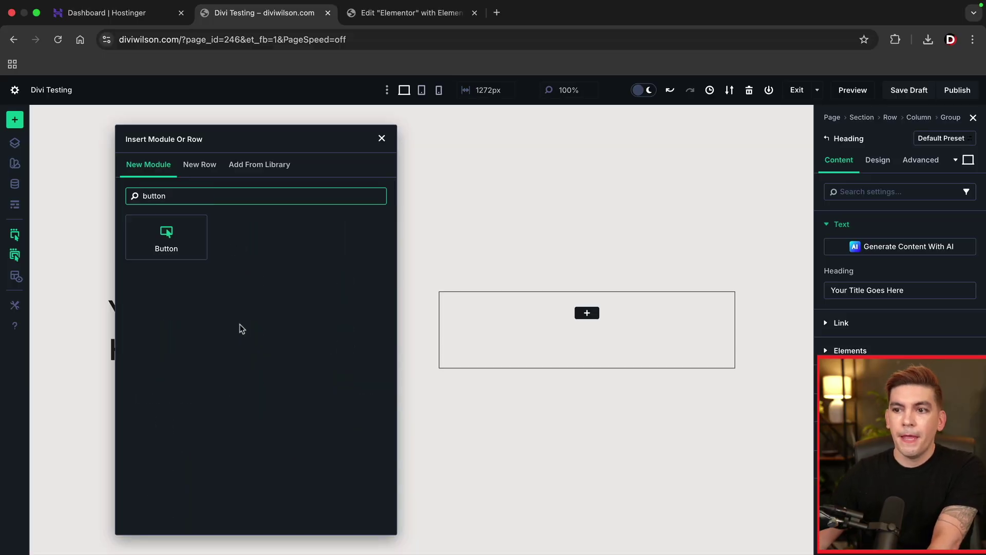
click(187, 238)
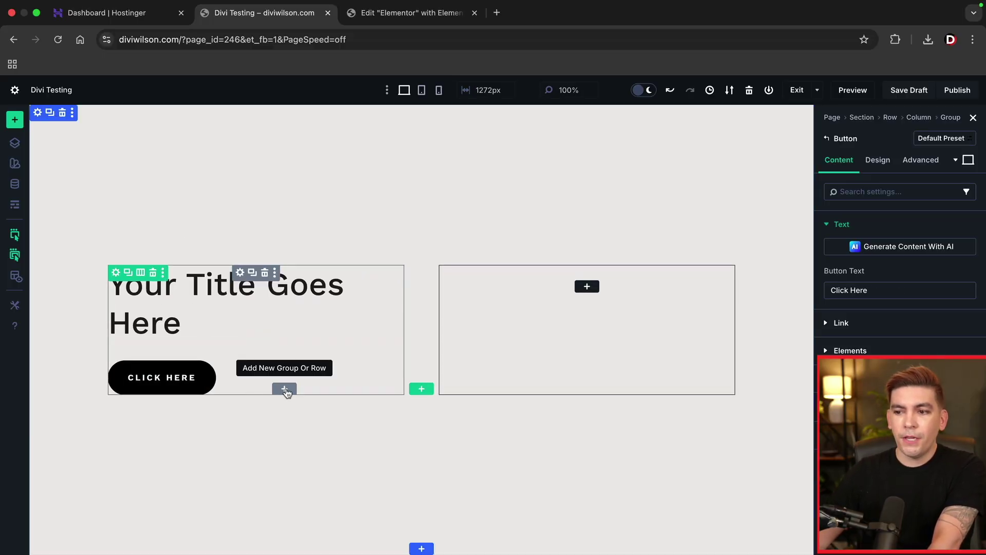
click(285, 390)
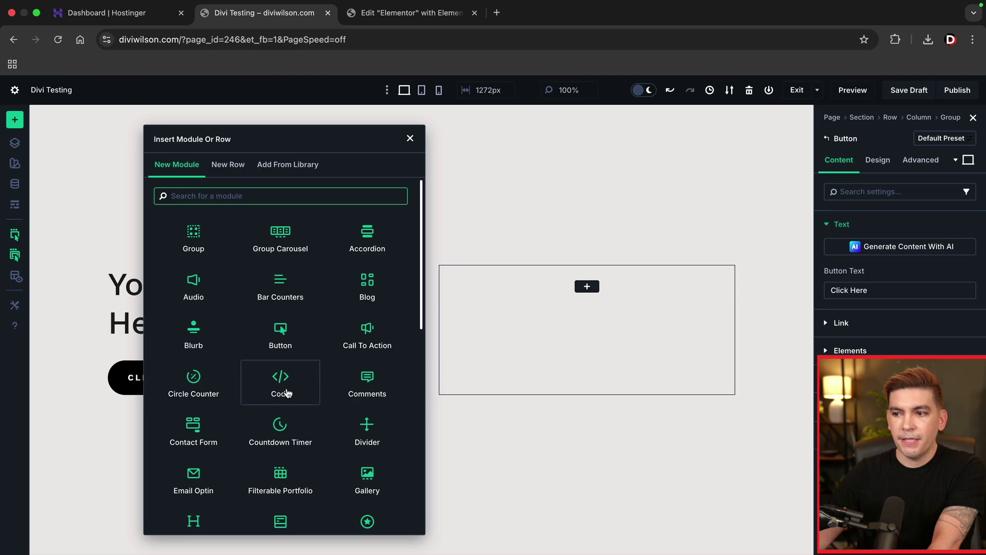
click(199, 290)
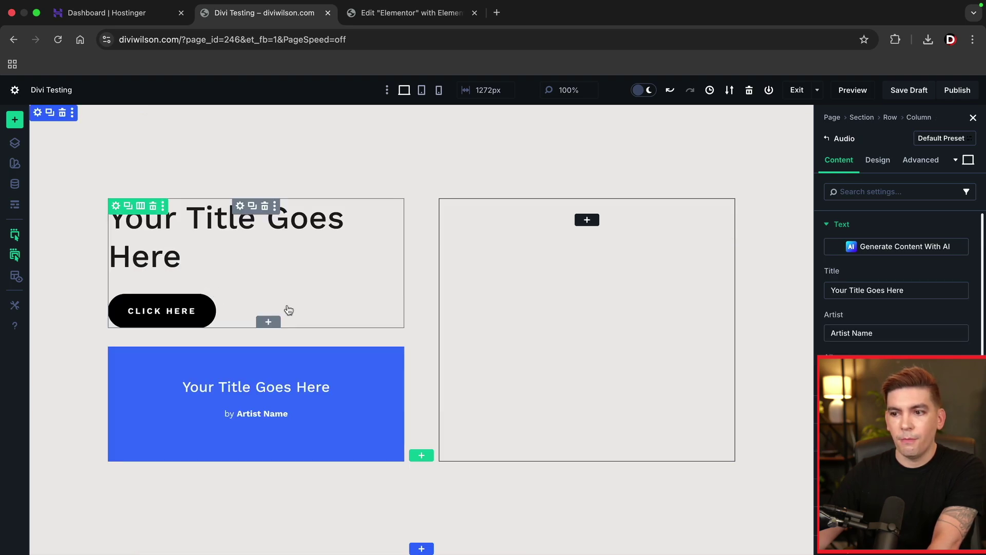
click(15, 205)
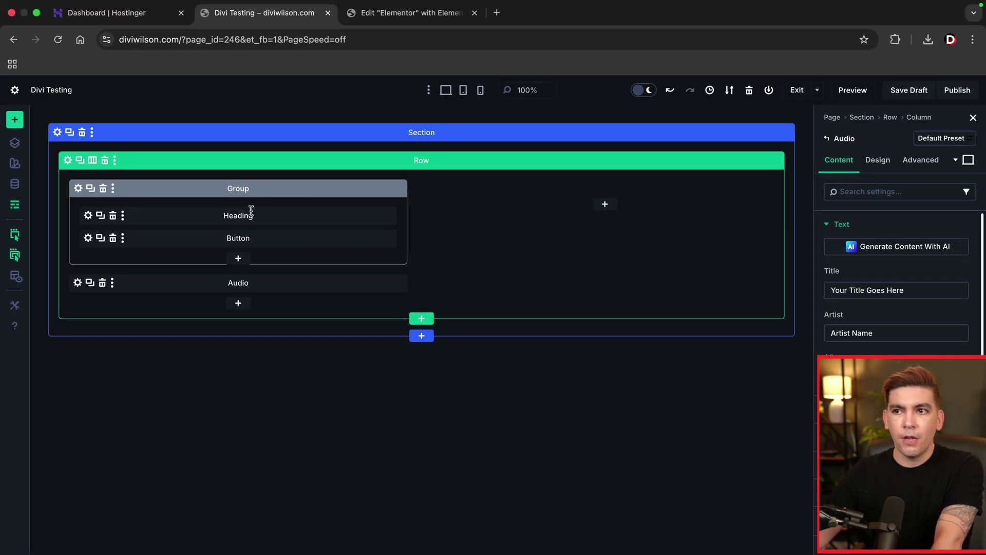
click(15, 205)
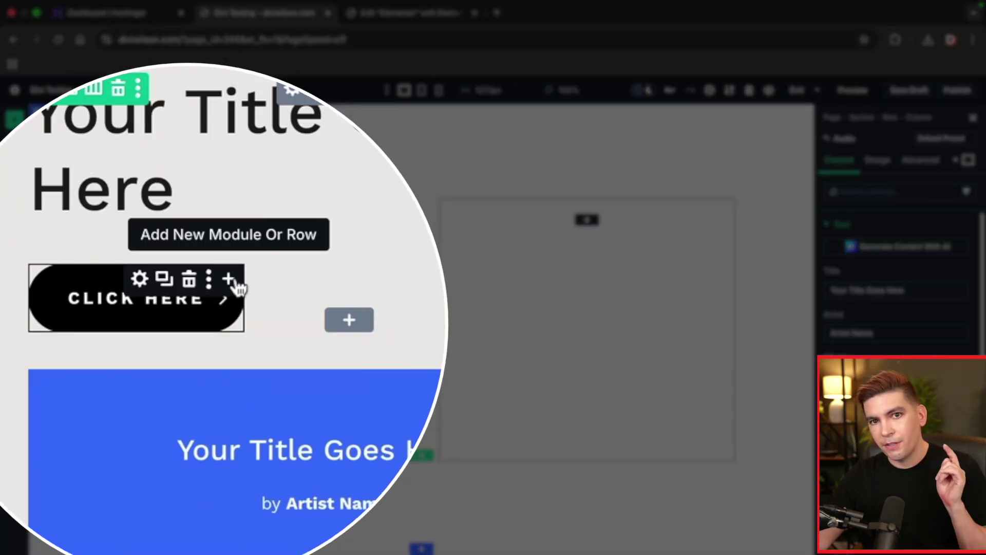
Step: Add a Text module and drag it between the heading and button, confirming the order in Wireframe View
click(229, 280)
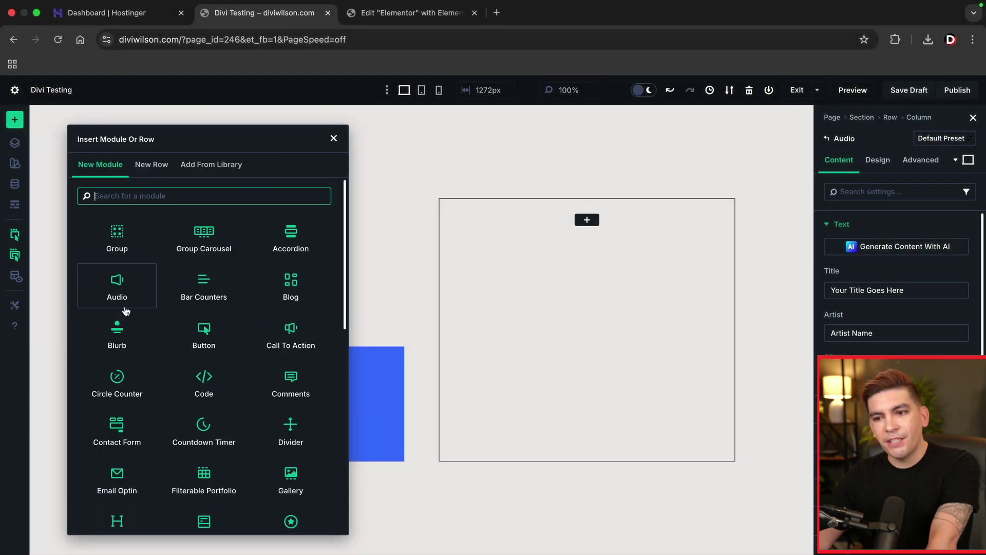
text(text)
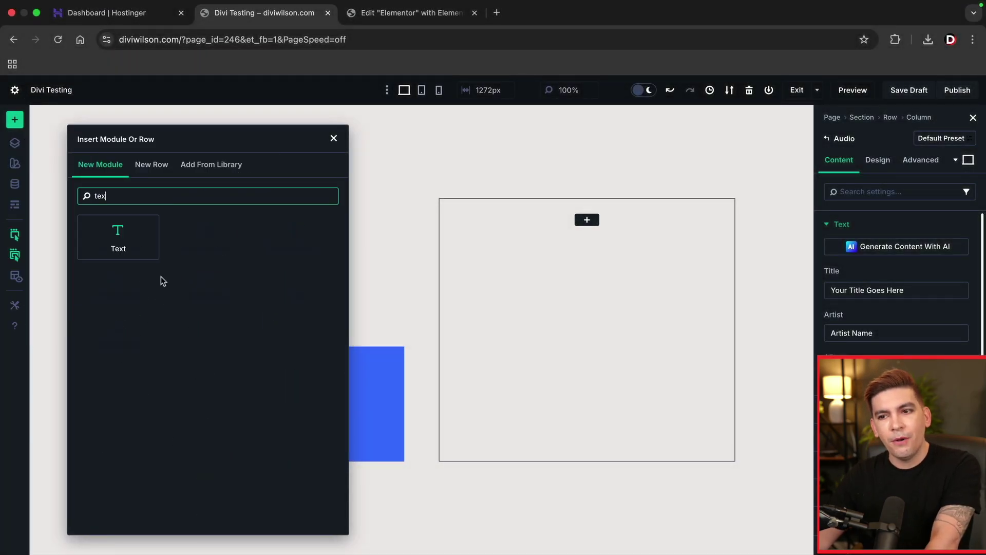
click(139, 245)
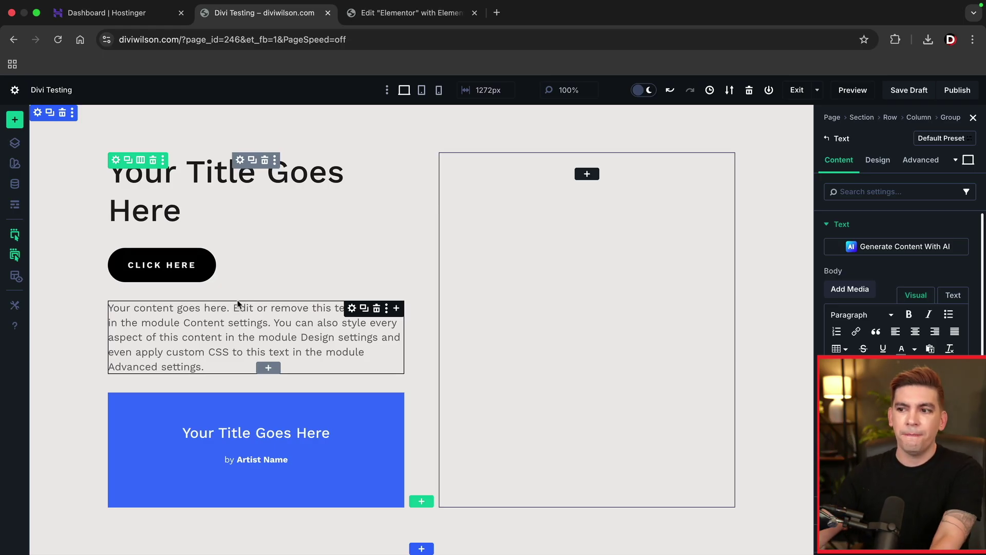
drag(352, 308, 197, 273)
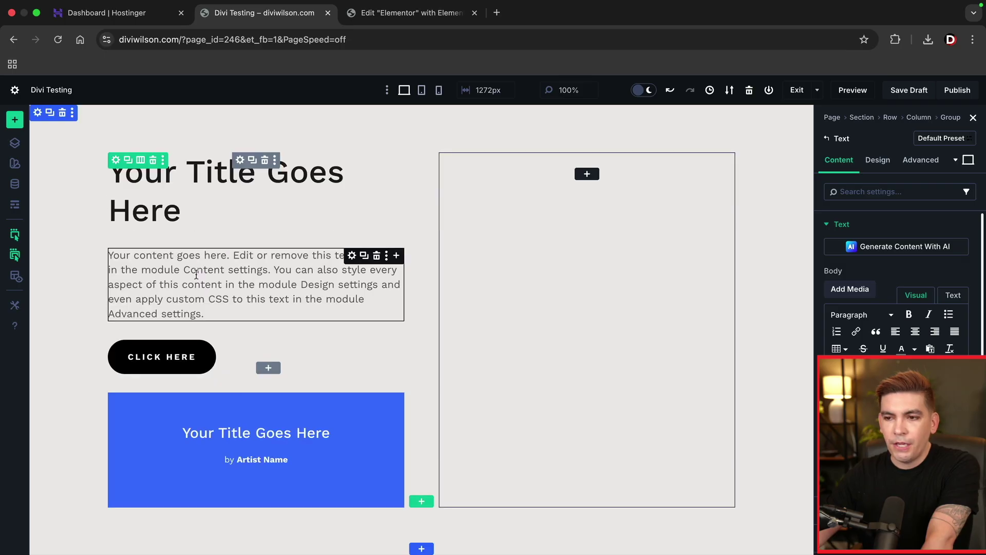
click(15, 205)
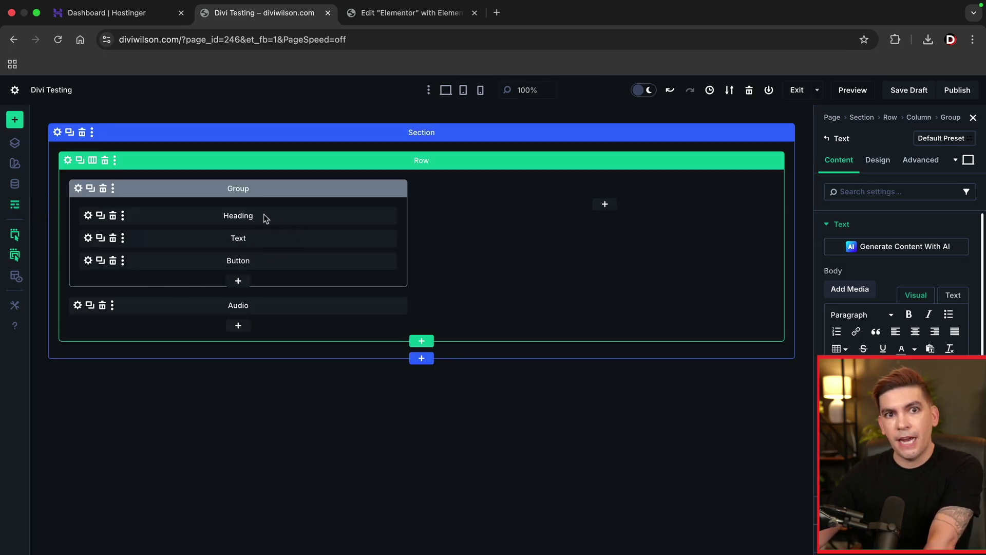
click(16, 204)
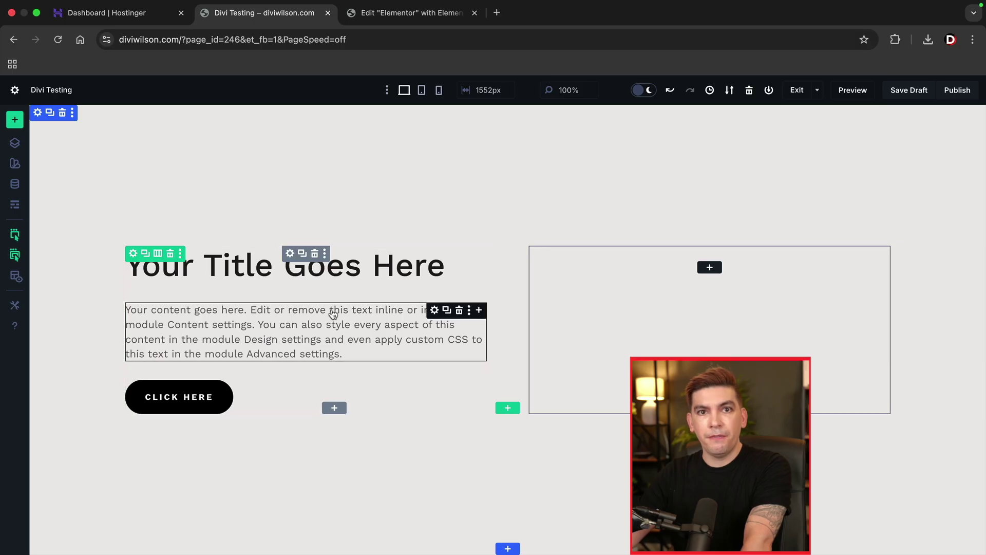
Step: Try the group's Row, Row Reverse and other Layout Direction options, finishing on Column
click(290, 255)
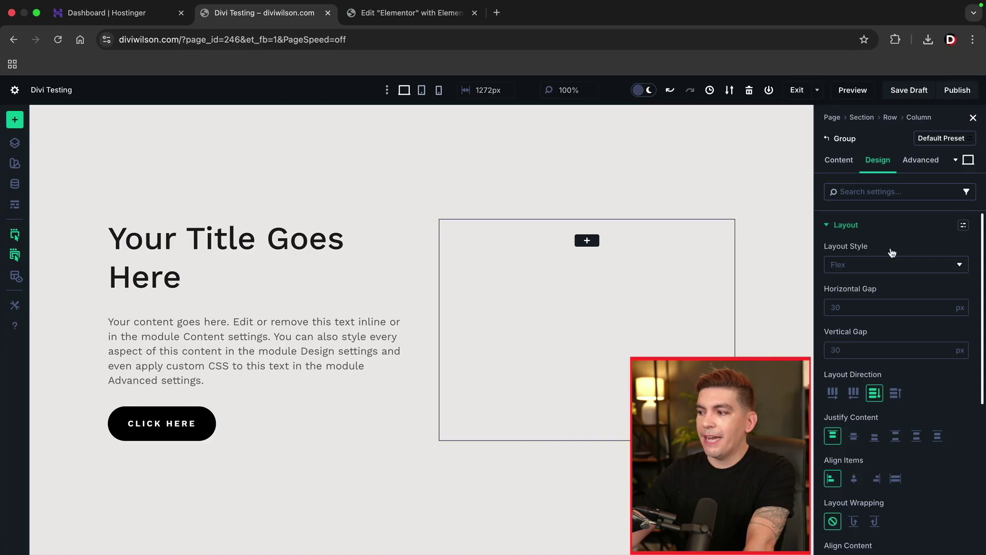
scroll(870, 328, down, 1)
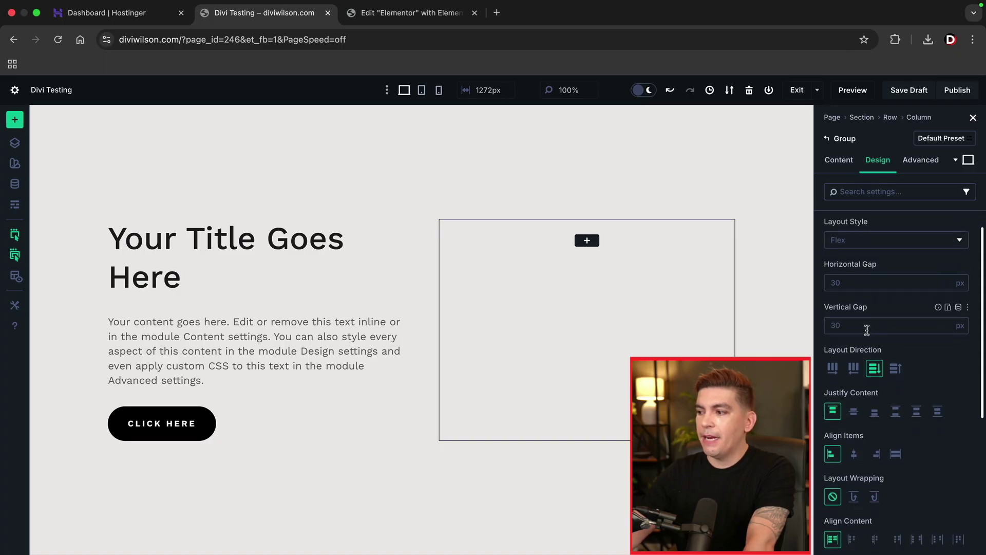
click(833, 368)
click(854, 368)
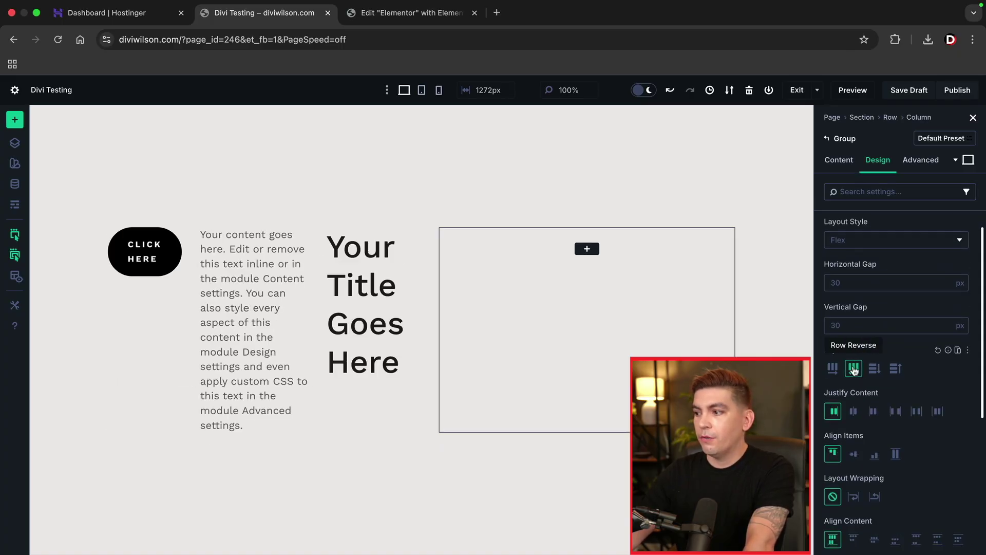
click(875, 368)
click(896, 368)
click(896, 369)
click(832, 368)
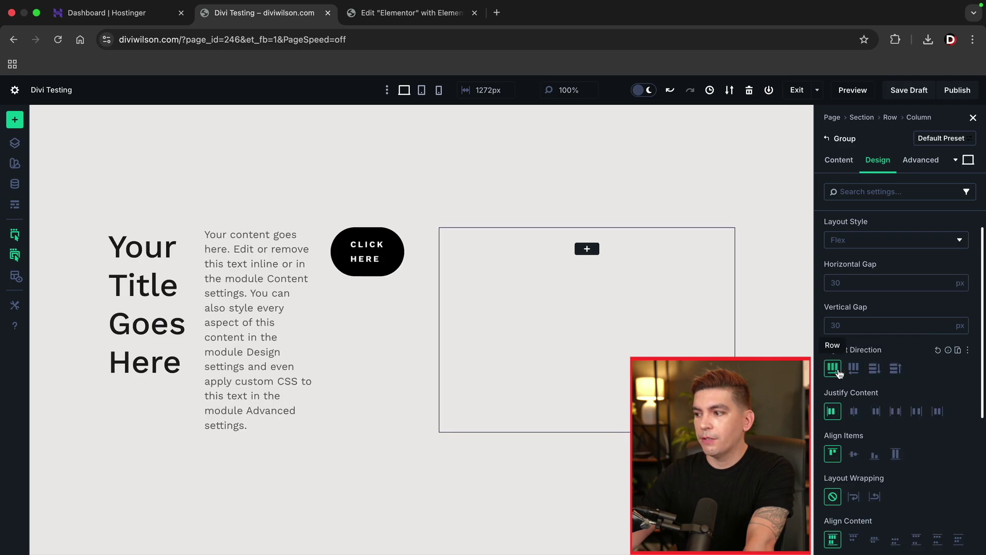
click(854, 368)
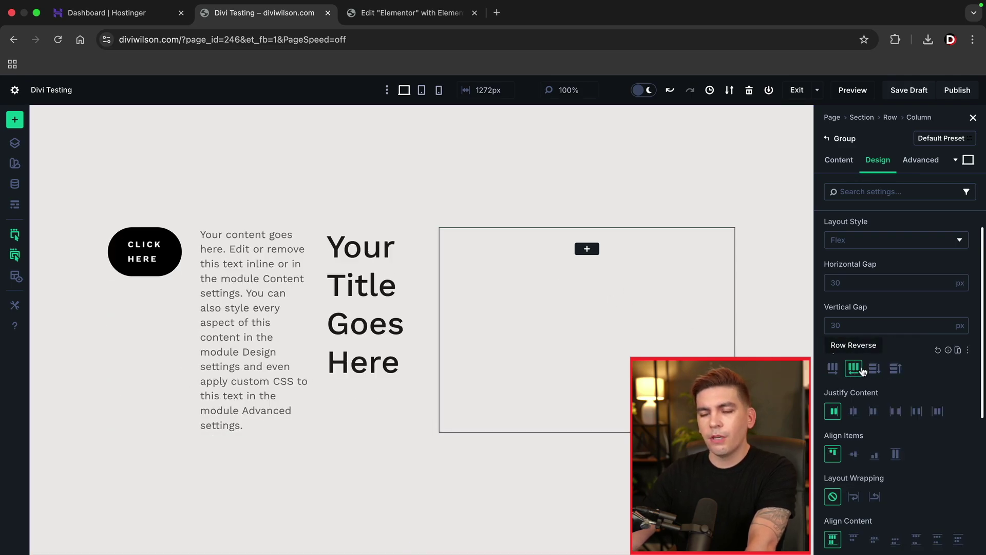
click(875, 369)
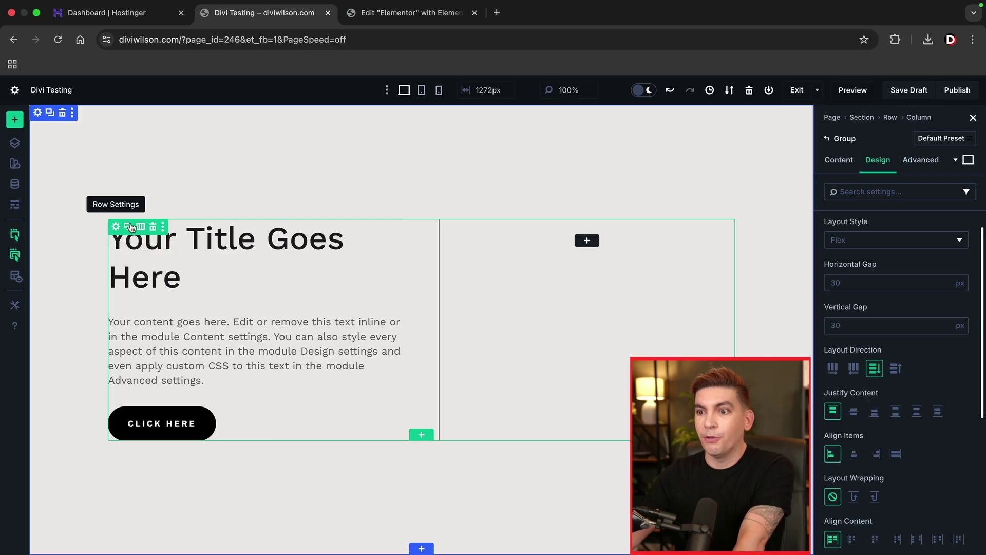
Step: Add a Group to the right column with an Image module inside, then duplicate that image
click(585, 241)
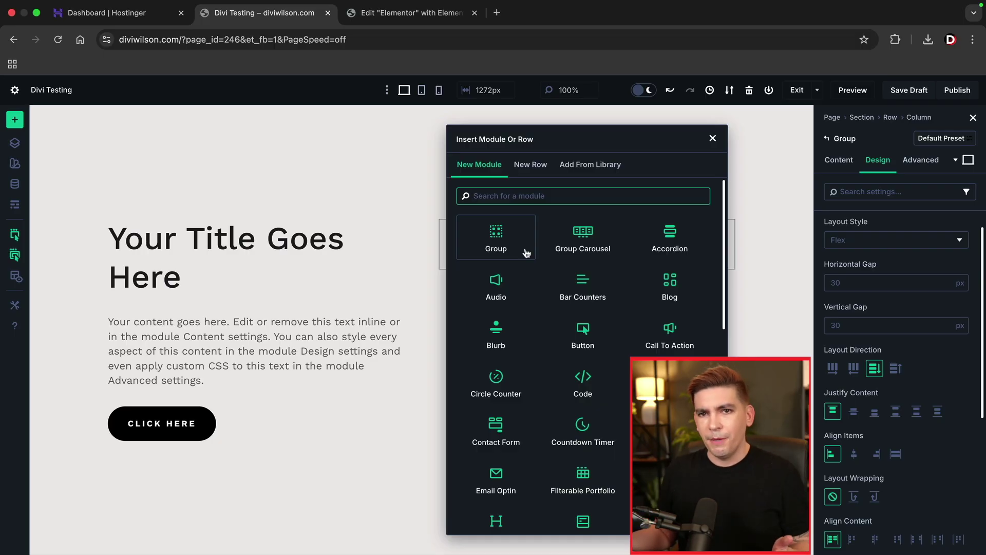
click(713, 138)
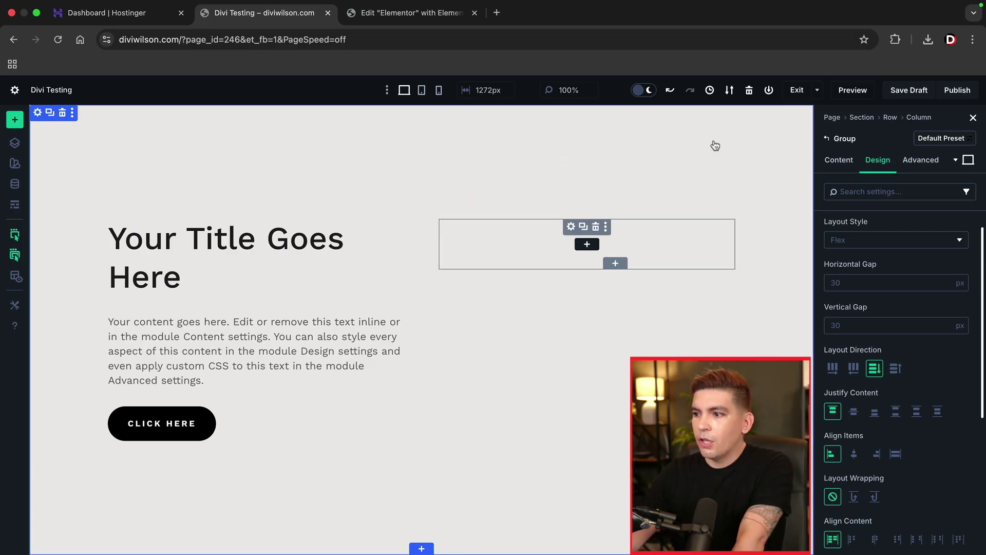
click(587, 246)
text(image)
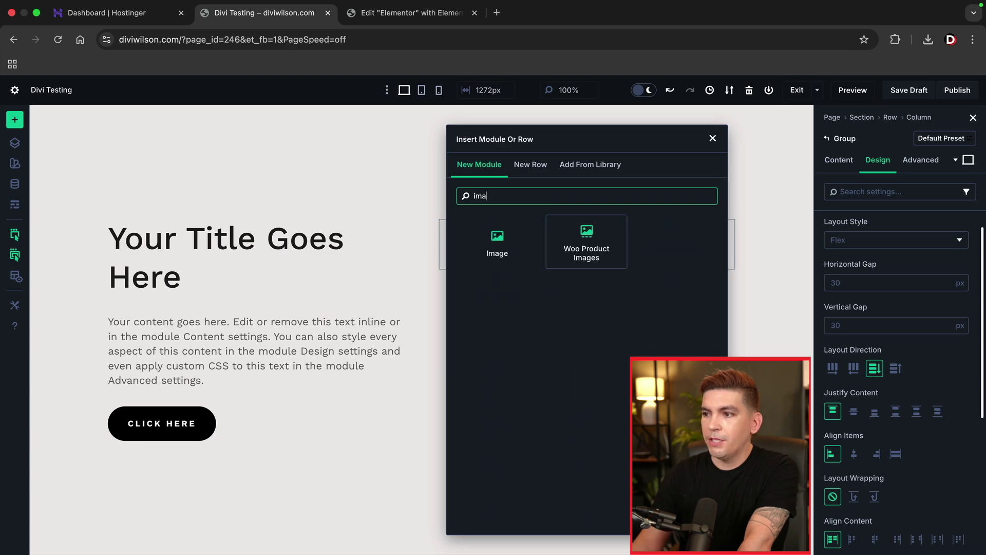
click(506, 244)
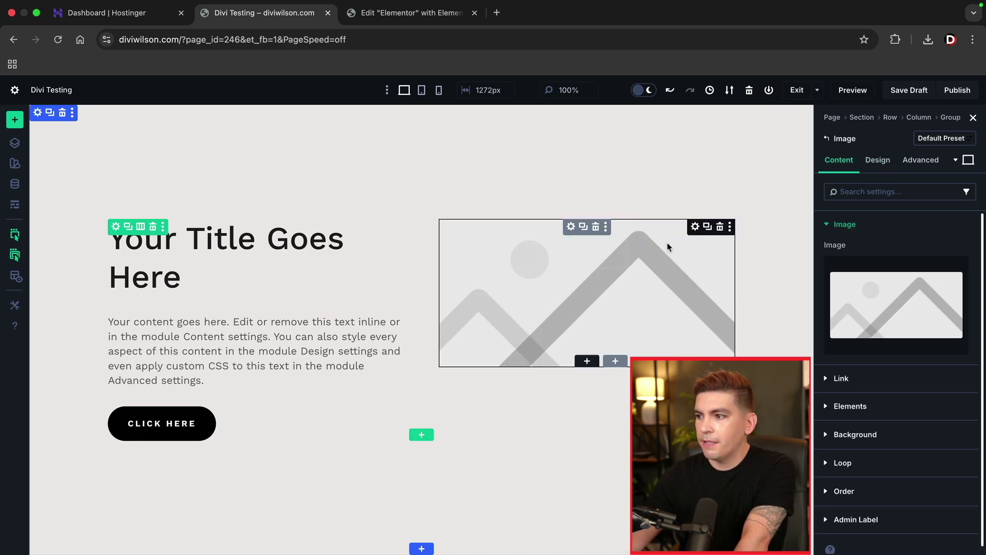
click(708, 226)
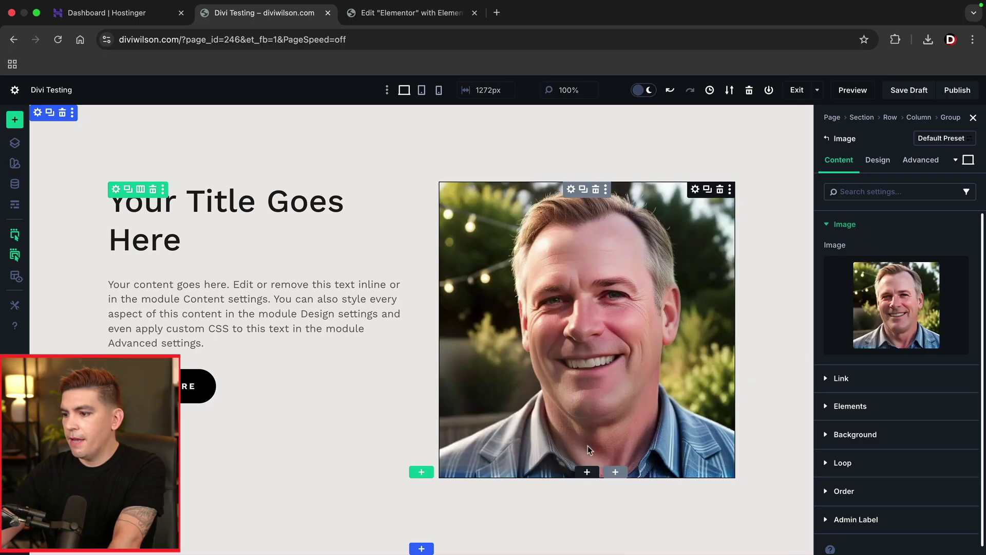
Step: Add a second Image module below the first and set it to the smiling woman-in-café photo
click(587, 472)
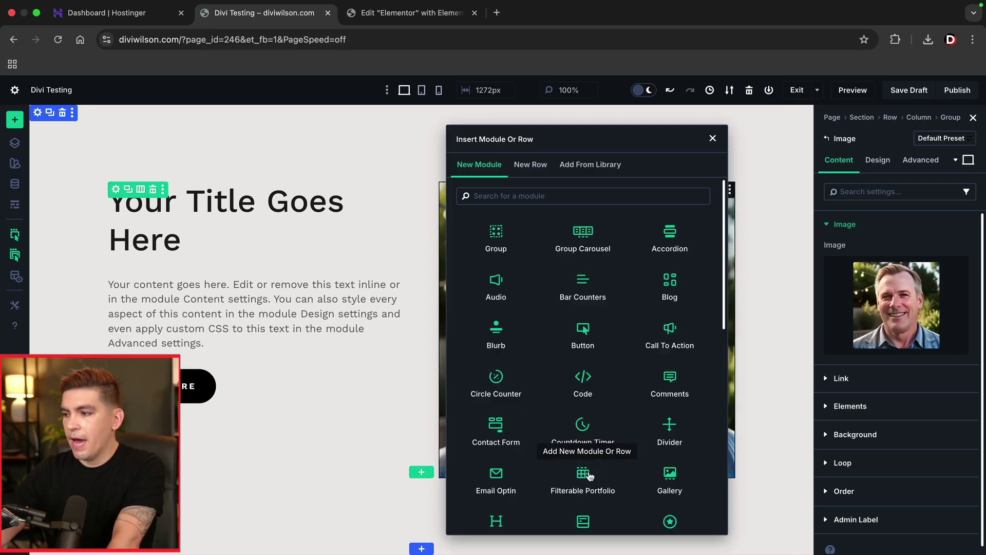
text(imag)
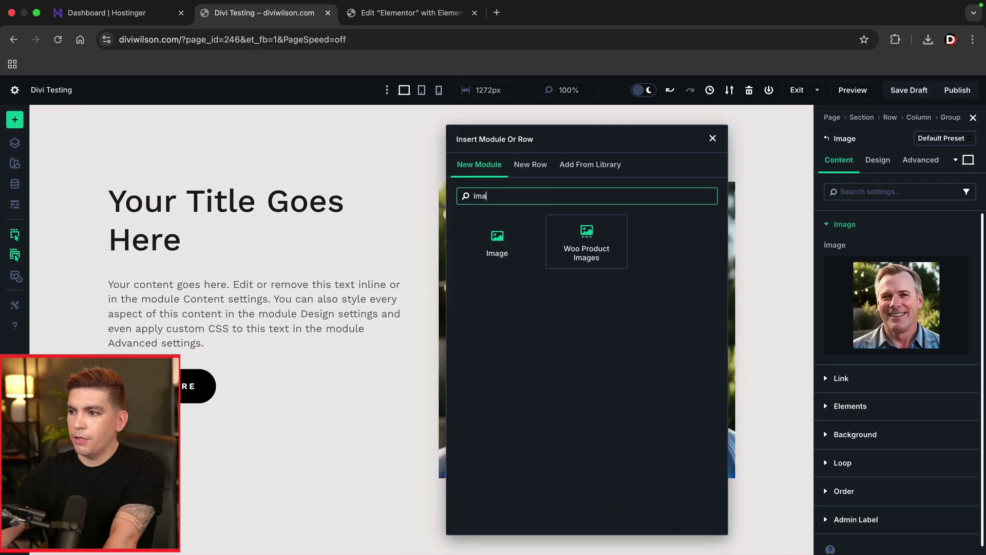
click(498, 245)
click(865, 307)
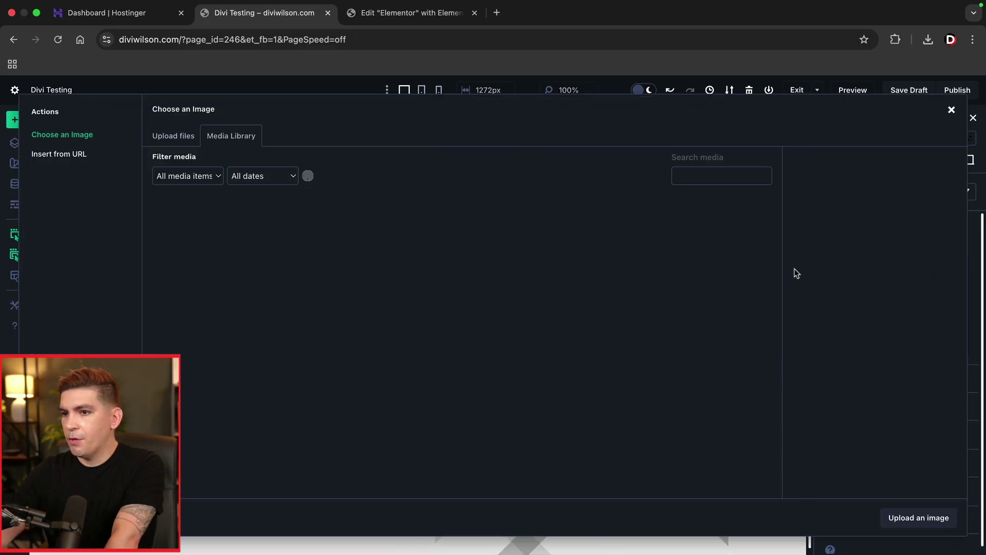
scroll(660, 328, down, 2)
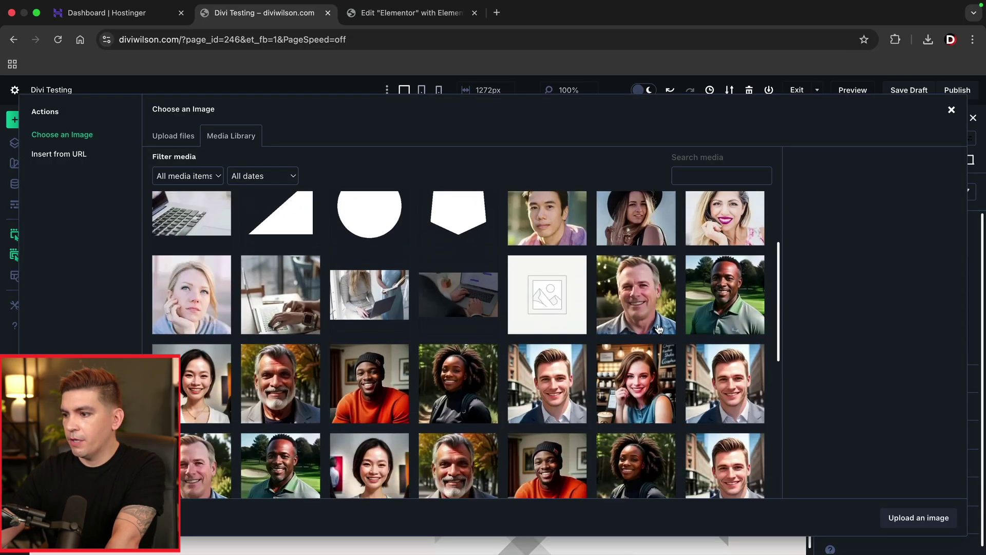
click(645, 380)
click(901, 515)
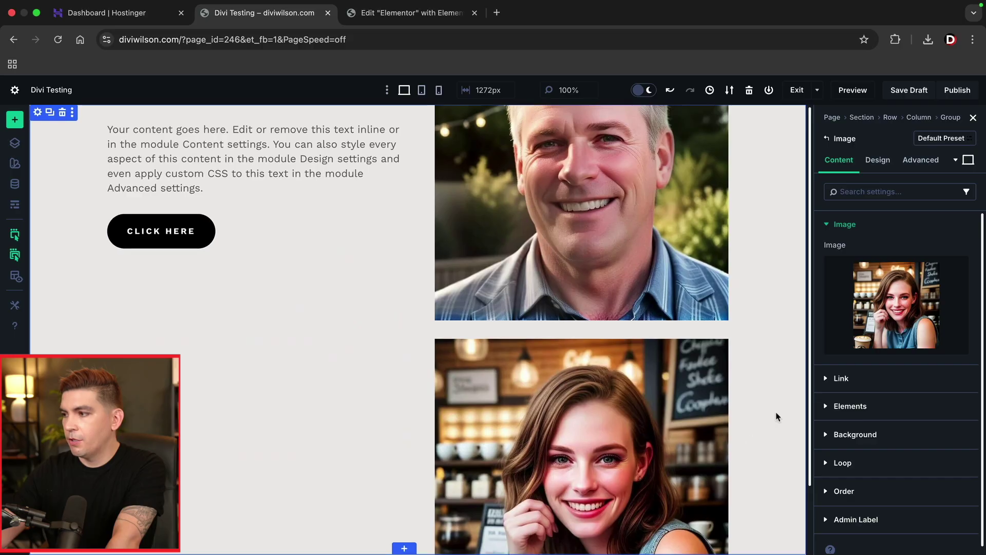
scroll(775, 390, down, 4)
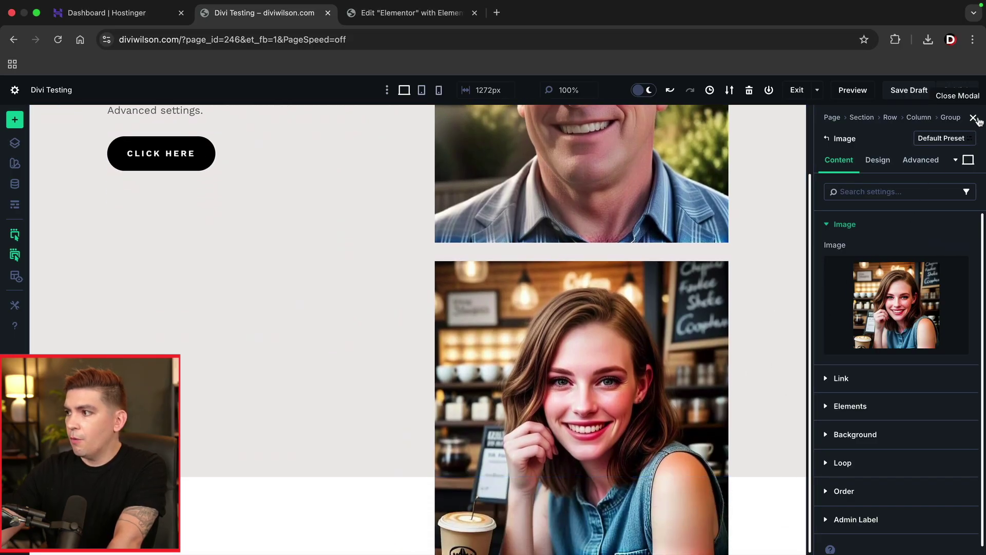
Step: Close the Image settings and scroll over the page's text column and both photos
click(973, 118)
scroll(983, 449, down, 2)
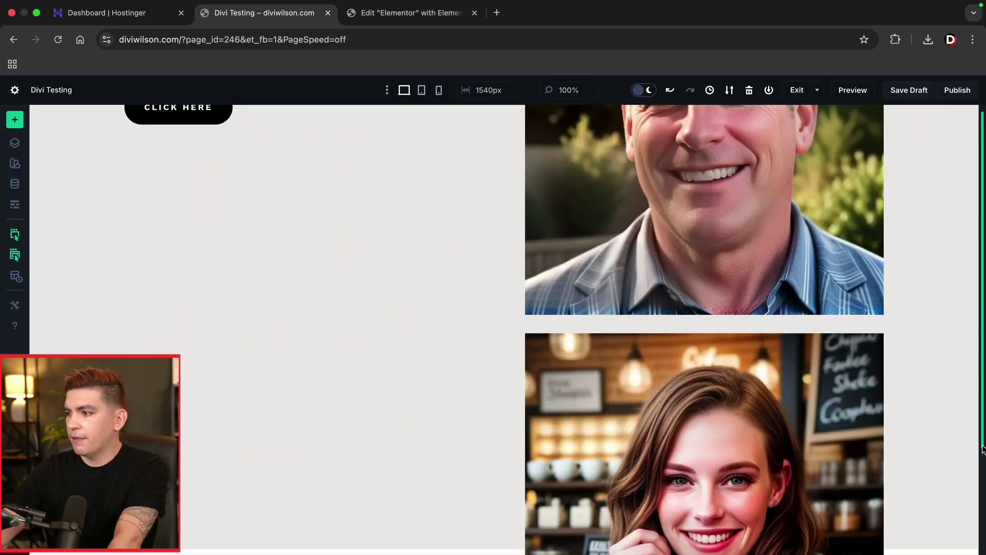
scroll(982, 448, down, 3)
scroll(984, 328, up, 3)
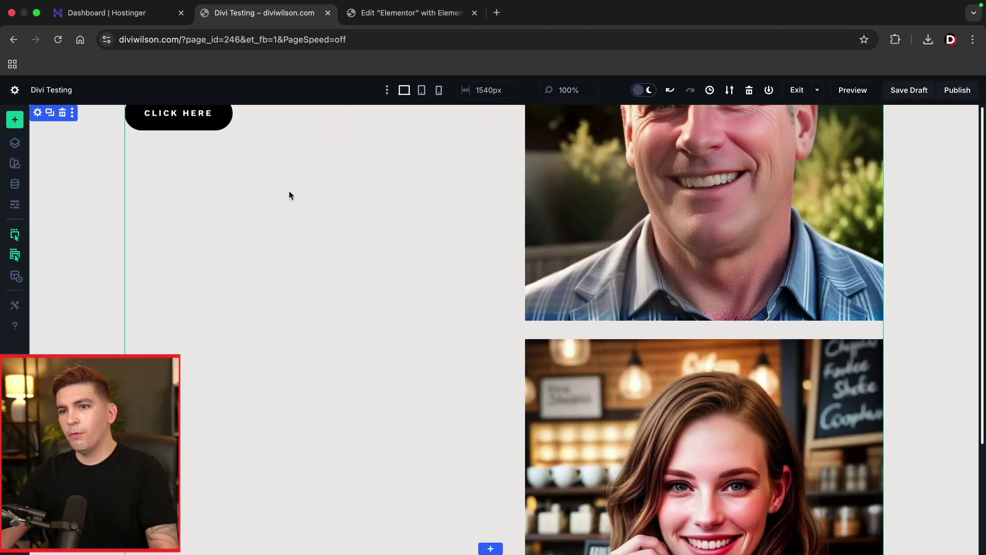
Step: Toggle Wireframe View on and back off, then bring up the woman's photo options
click(15, 207)
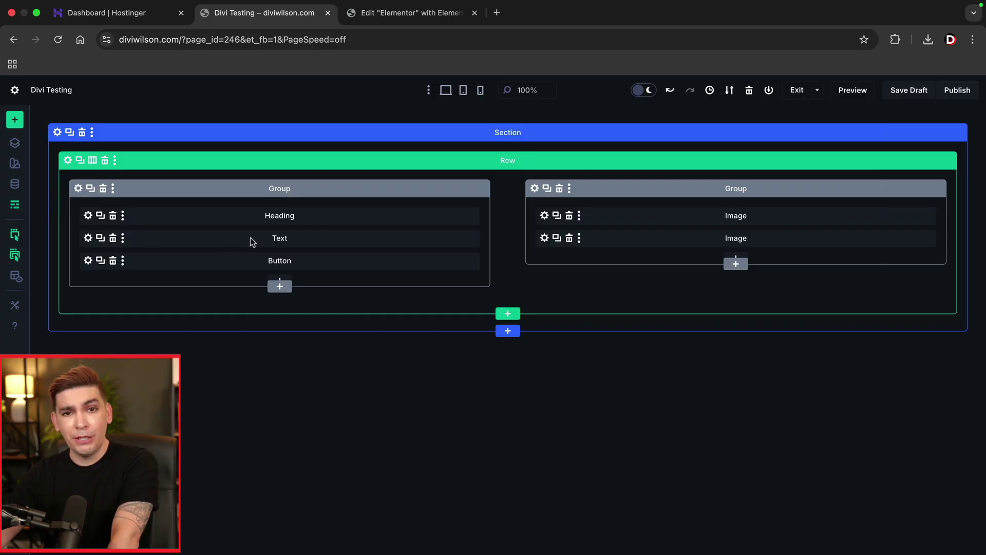
click(17, 206)
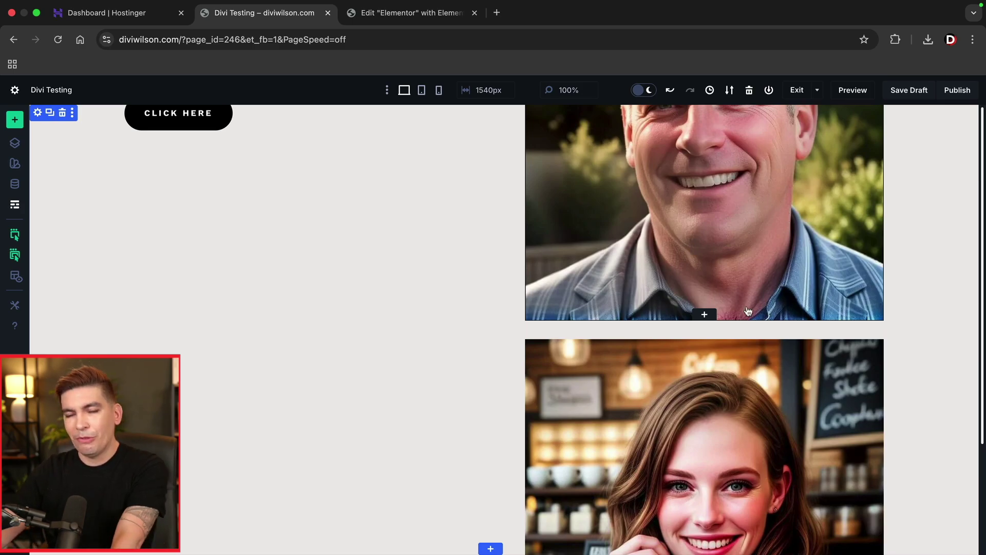
scroll(651, 425, down, 3)
right_click(641, 480)
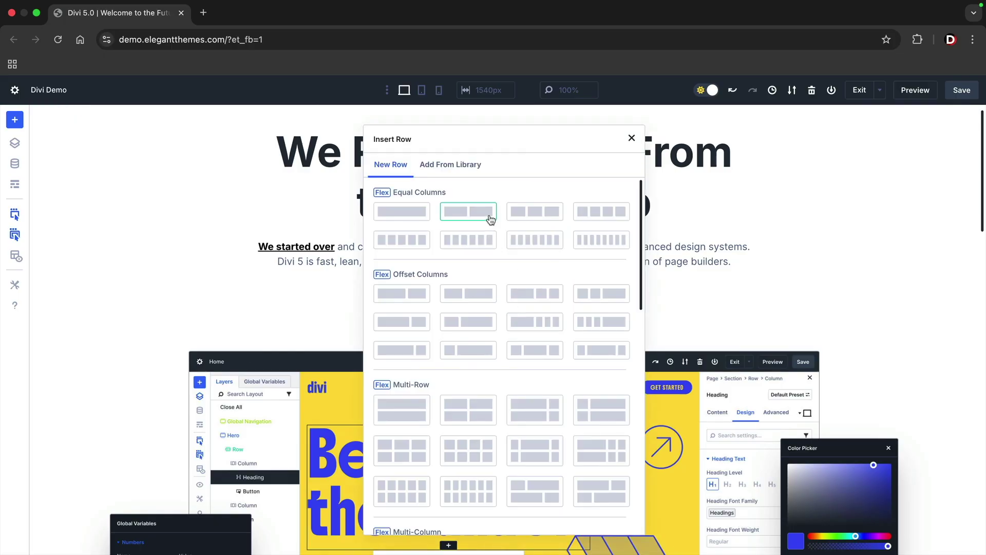
Step: Insert a three-column row with a Heading module, then delete that row
click(535, 211)
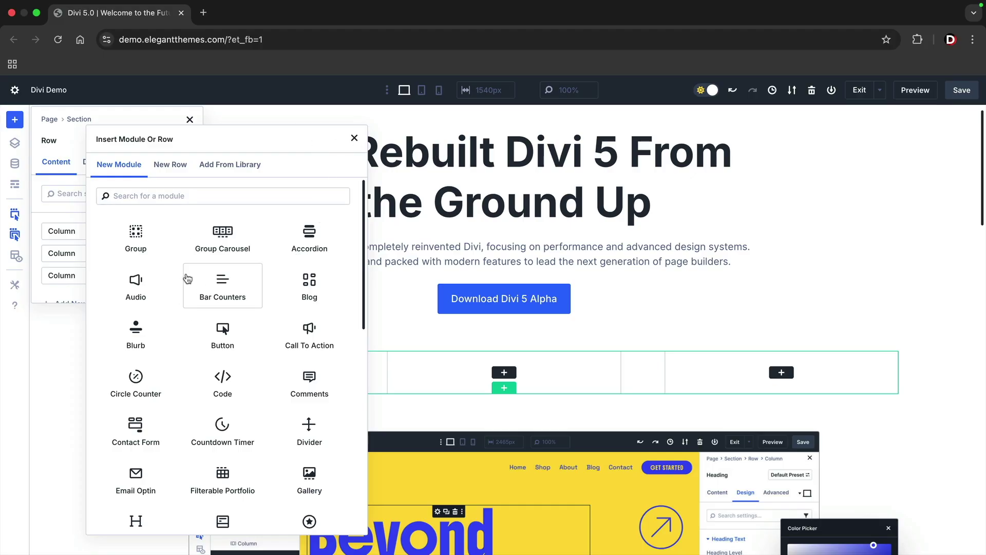
text(head)
click(161, 237)
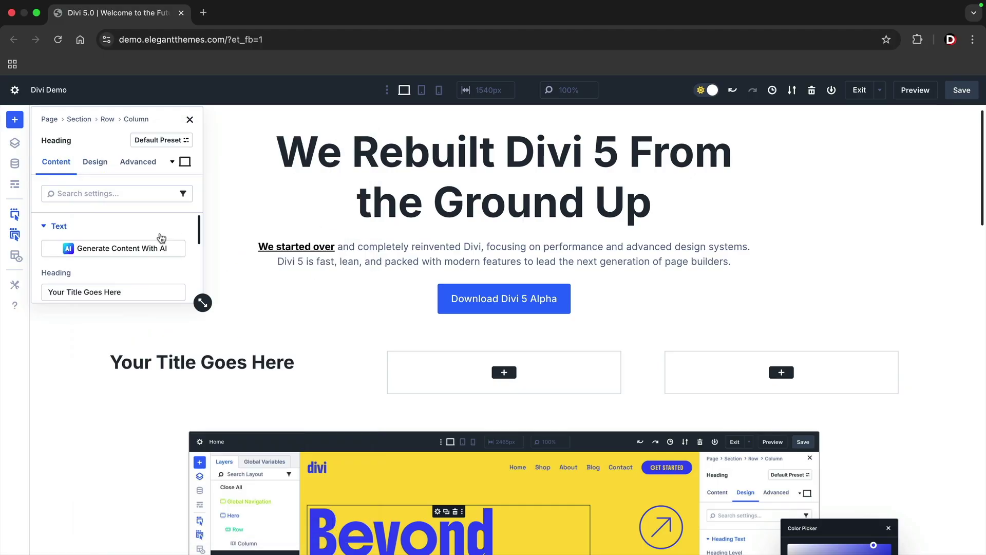
scroll(154, 360, down, 1)
click(154, 334)
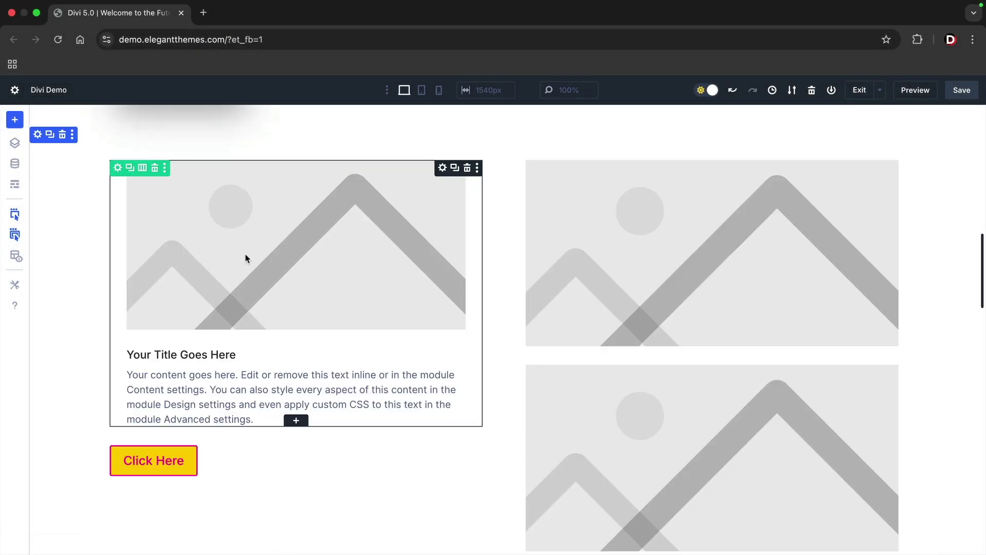
Step: In the two-column row's Design > Layout, try Column and Row Reverse directions, ending on Row
click(118, 167)
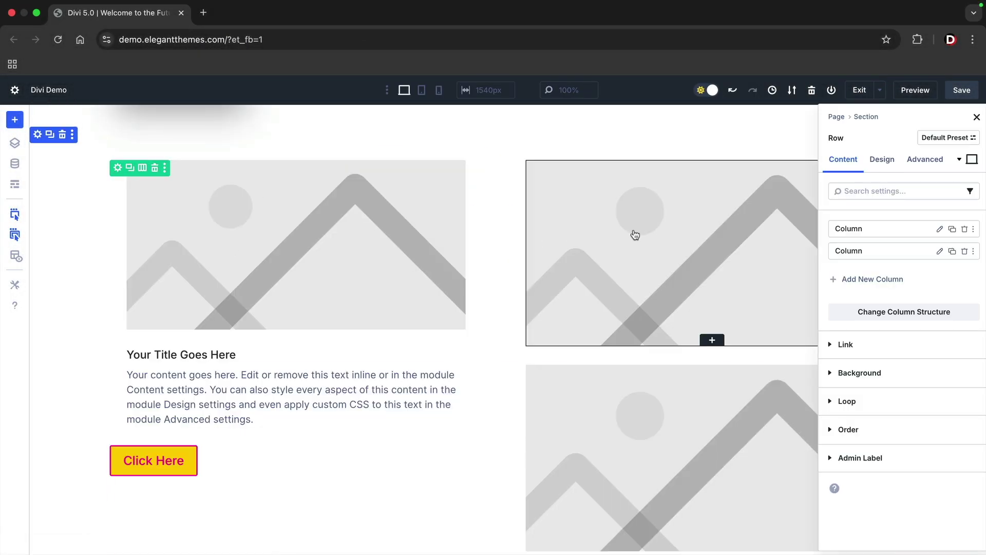
click(880, 172)
click(868, 224)
scroll(884, 303, down, 1)
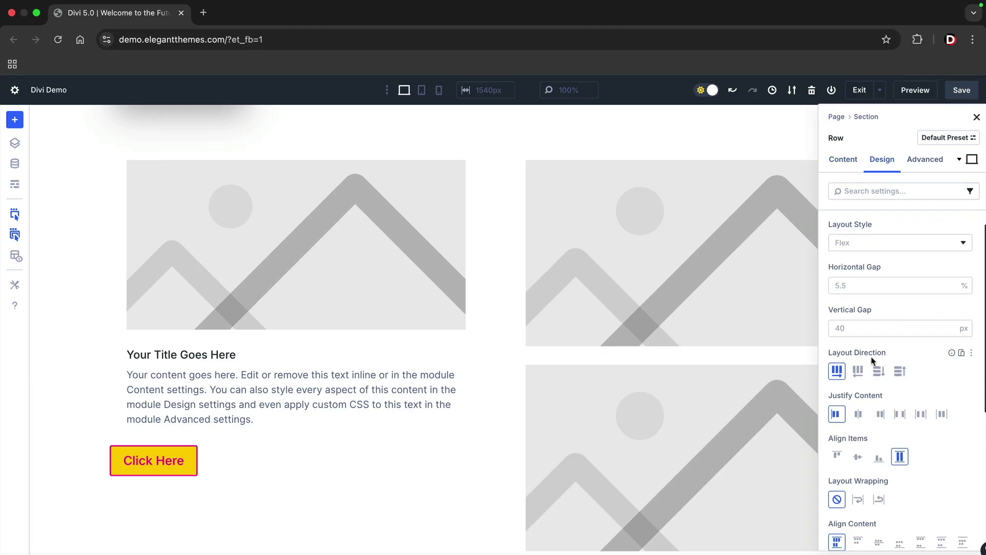
click(878, 372)
click(857, 371)
click(837, 372)
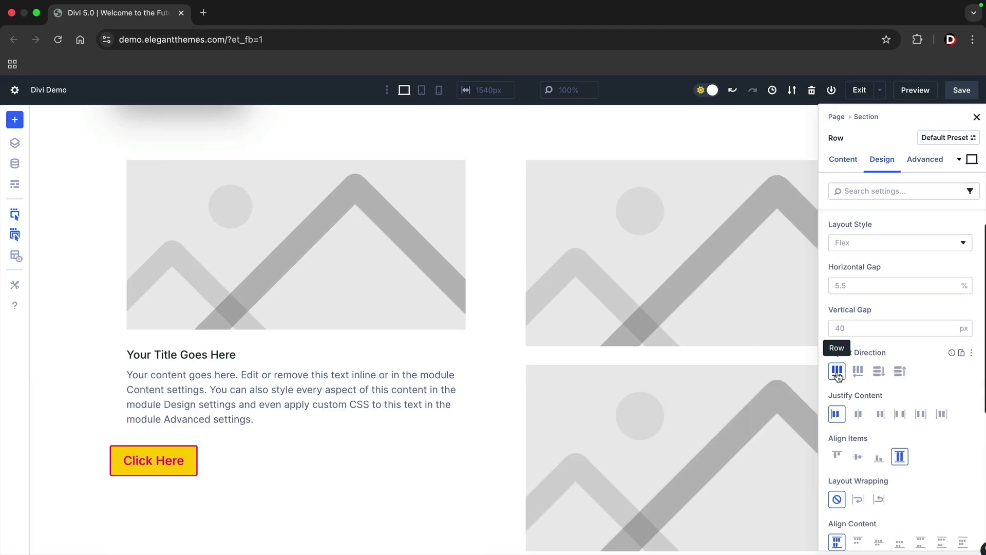
scroll(855, 393, down, 1)
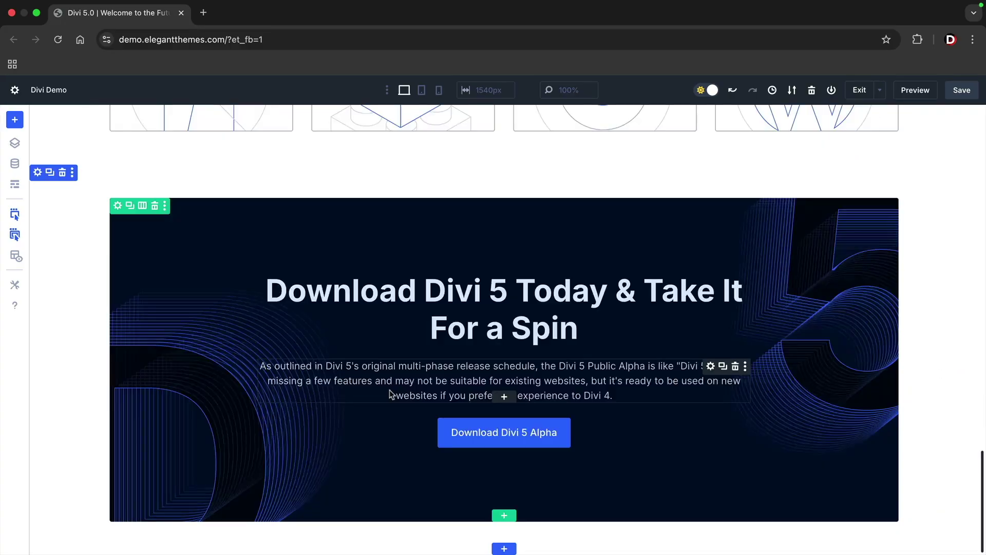
Step: Open the insert-module list from a row's + and scroll down to show the Woo Modules group
click(504, 399)
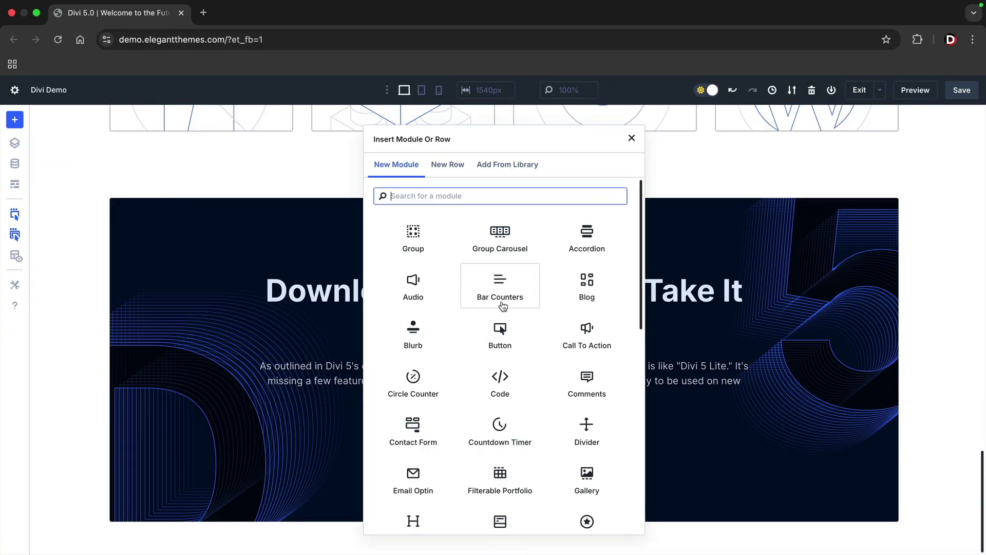
scroll(503, 306, down, 5)
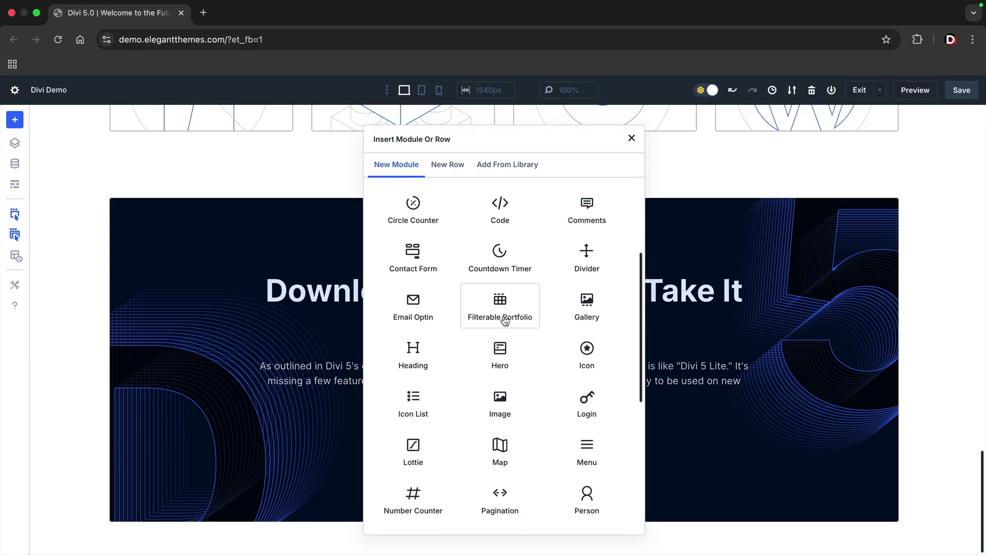
scroll(483, 339, down, 1)
scroll(424, 322, down, 7)
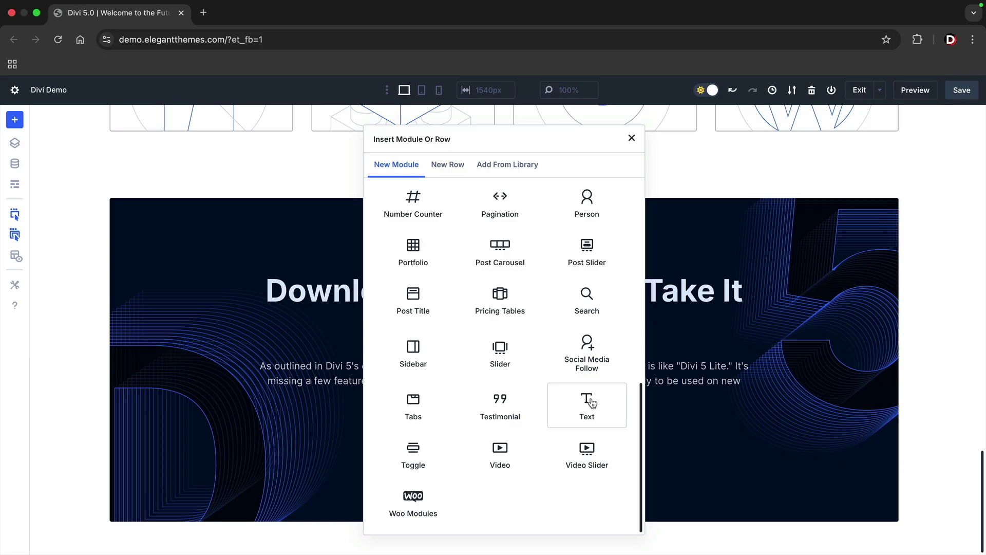
click(418, 508)
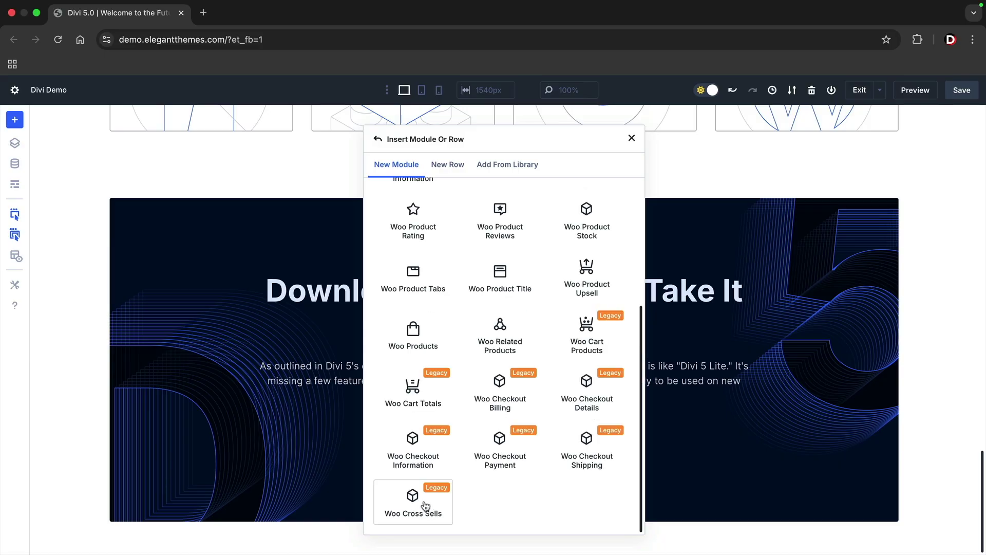
scroll(506, 347, up, 4)
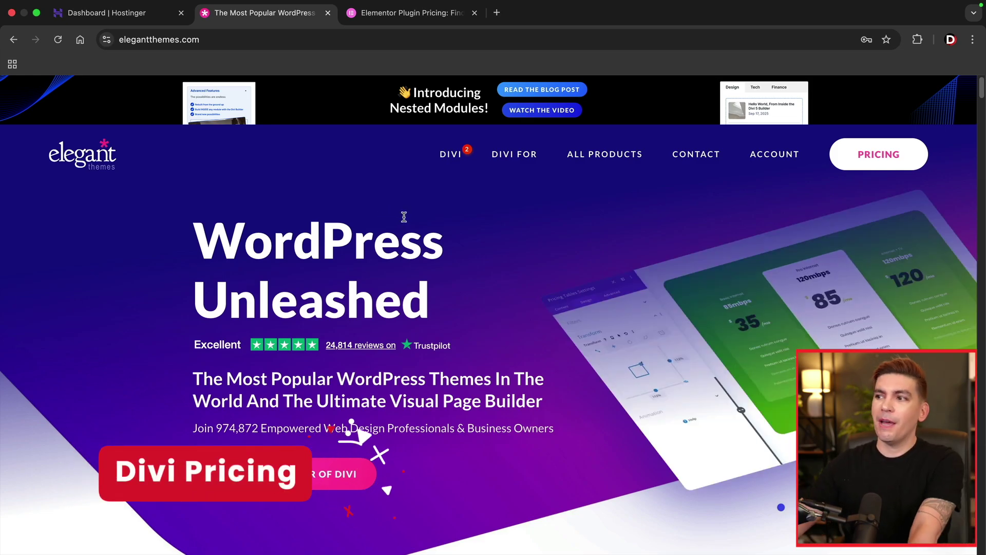
Step: Open the Elegant Themes Divi pricing page and switch the plans to Lifetime
click(875, 160)
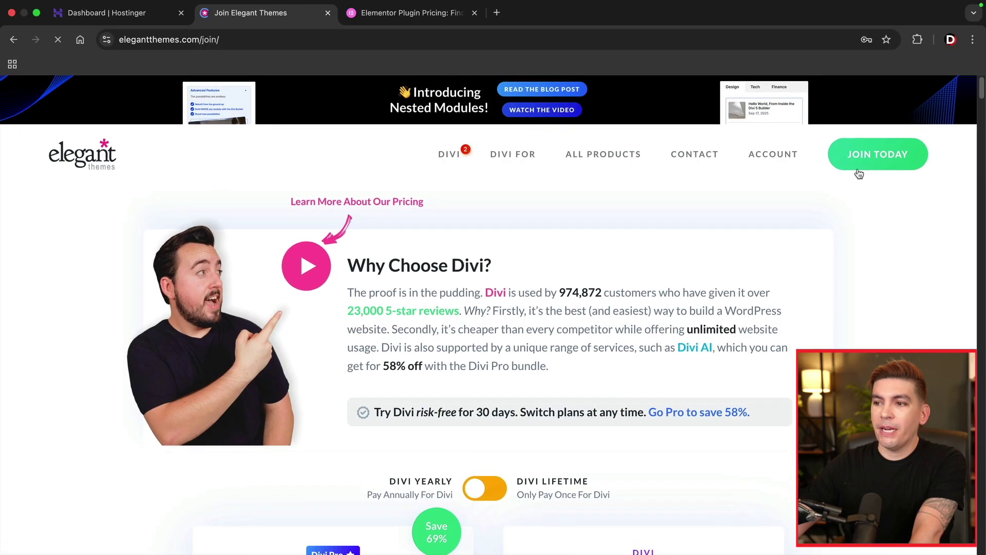
scroll(760, 340, down, 5)
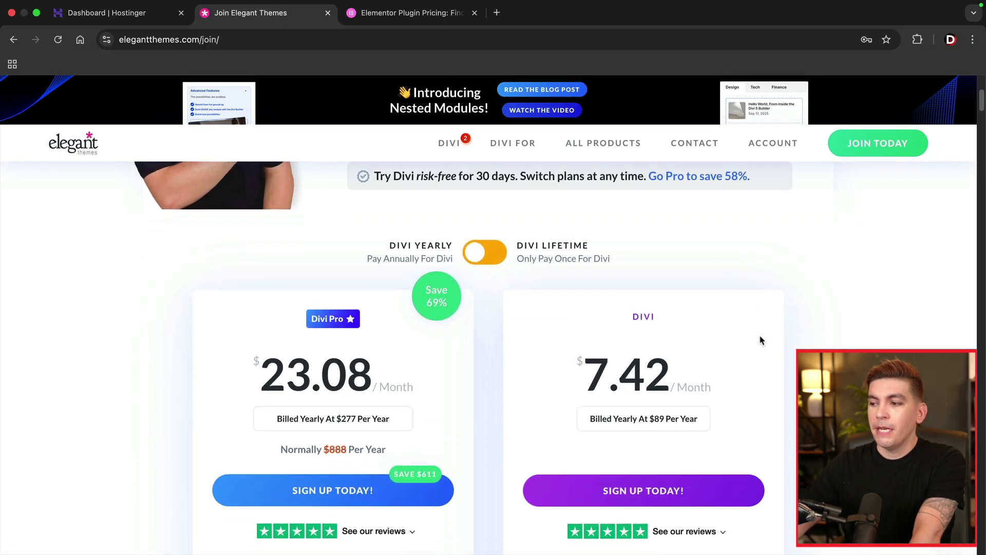
scroll(760, 341, down, 2)
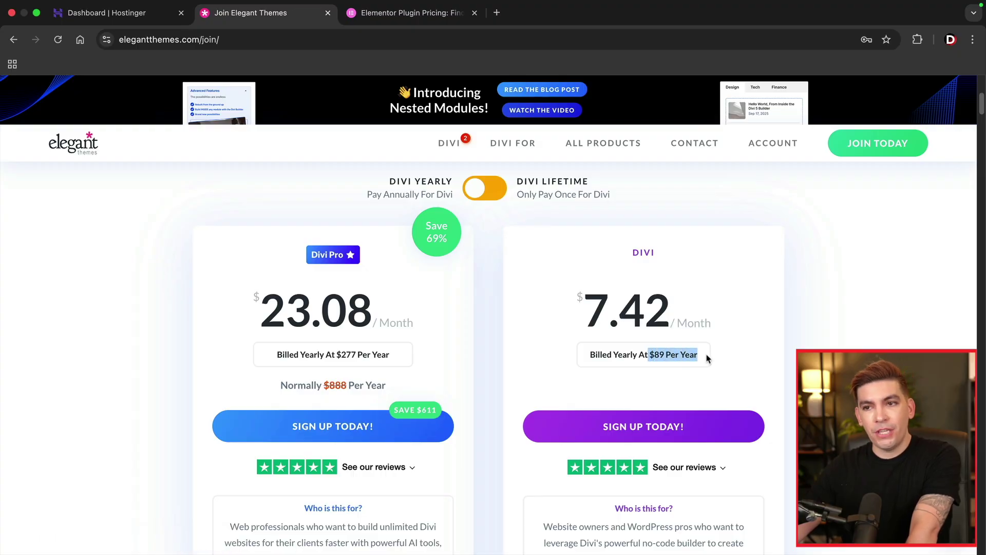
click(496, 191)
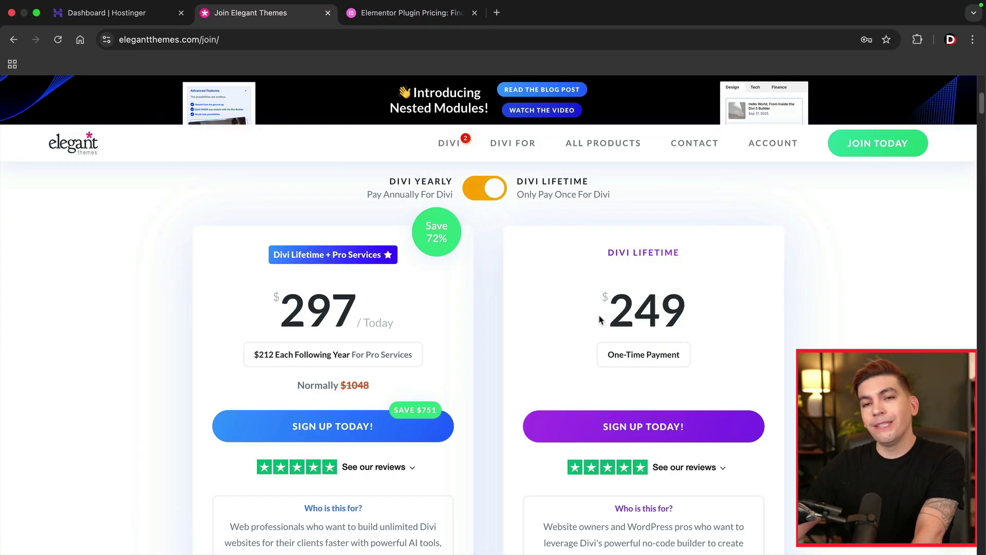
Step: Highlight the $249 lifetime price and the Unlimited Website Usage feature, then clear the highlight
double_click(631, 314)
scroll(701, 324, down, 5)
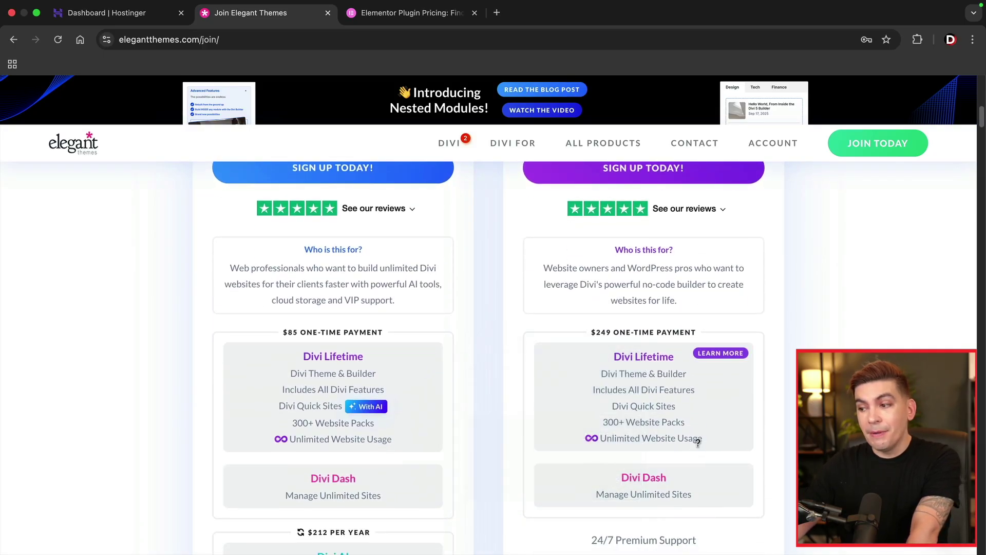
drag(702, 438, 680, 440)
click(793, 443)
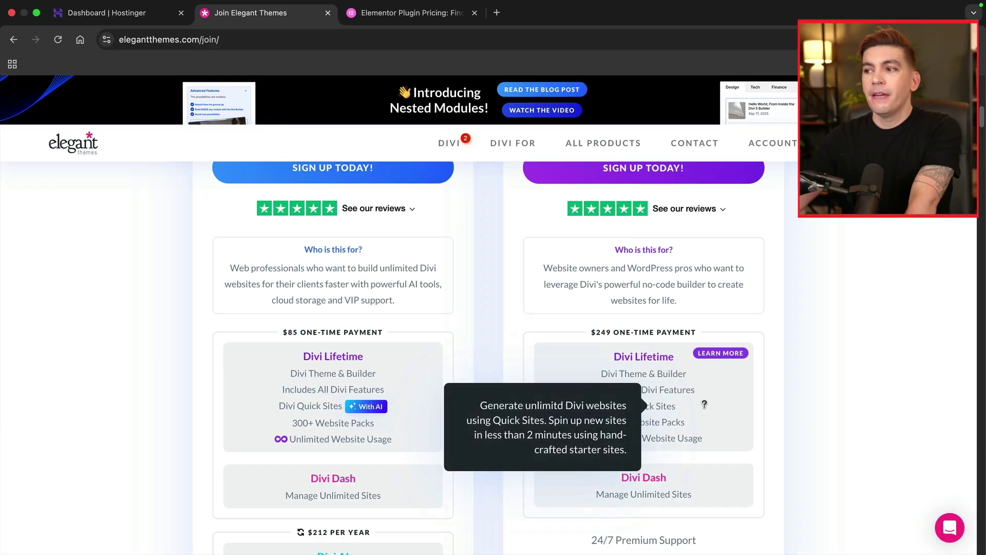
scroll(642, 405, up, 3)
Step: Switch to the Elementor Plugin Pricing tab and scroll to the Essential through Expert plans
click(414, 12)
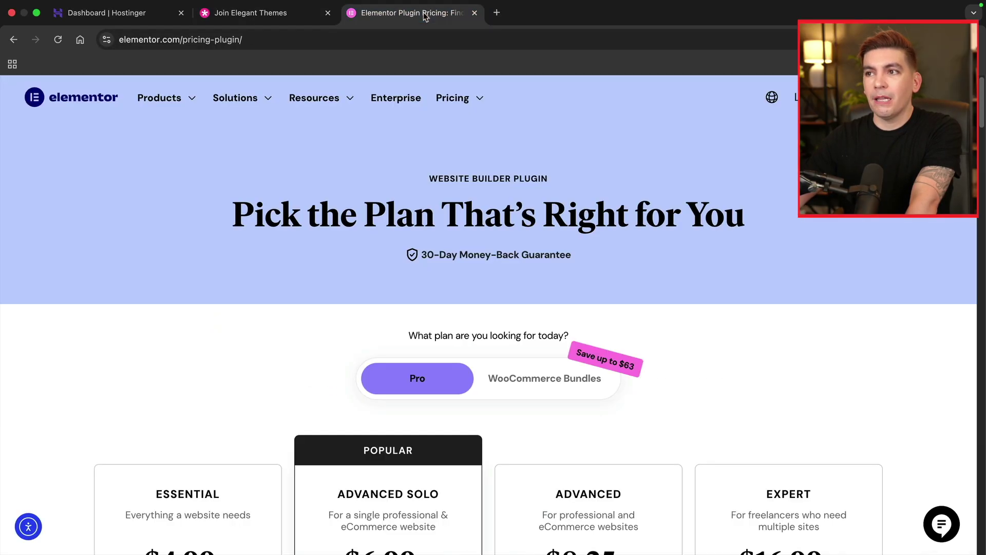
scroll(481, 352, down, 4)
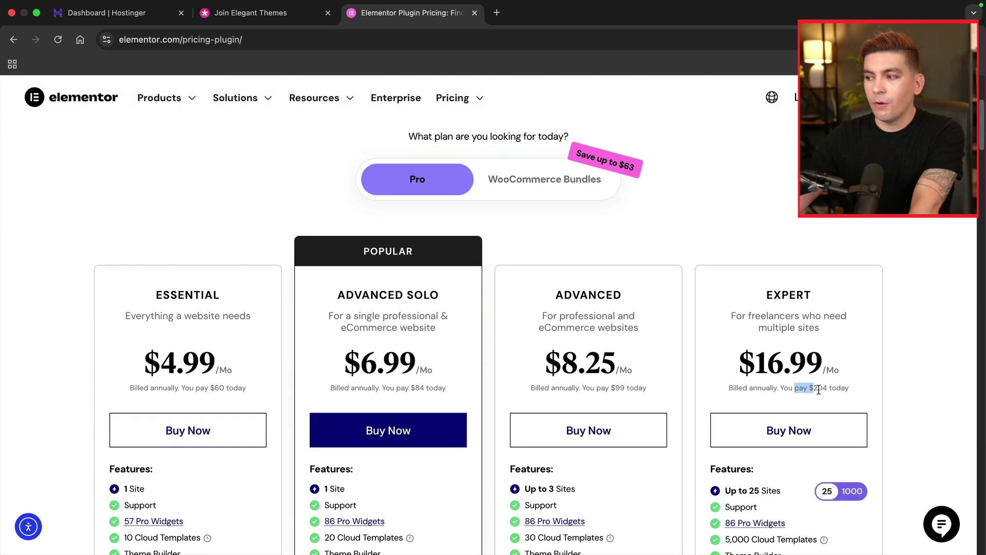
click(873, 394)
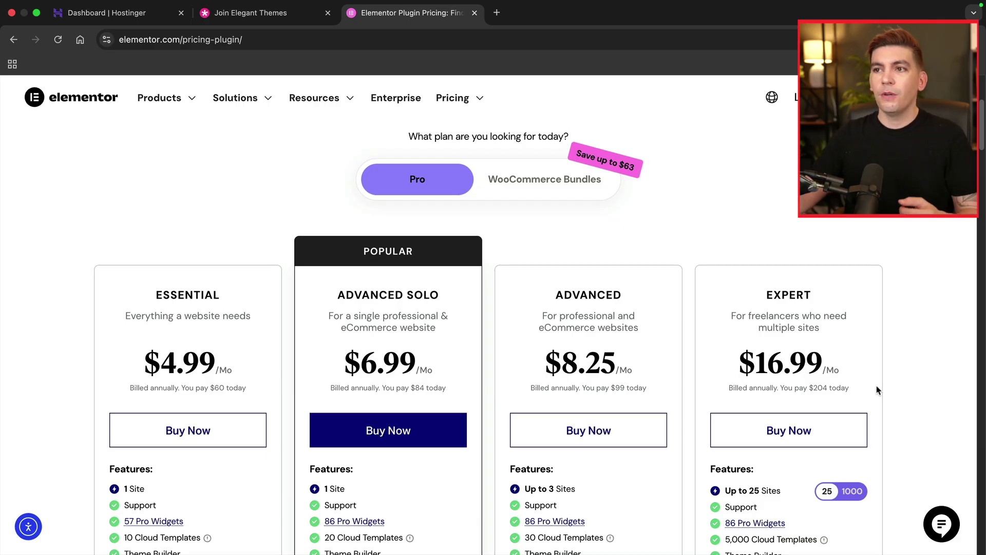
Step: Switch back to the Join Elegant Themes tab showing the $297 and $249 lifetime plans
click(255, 14)
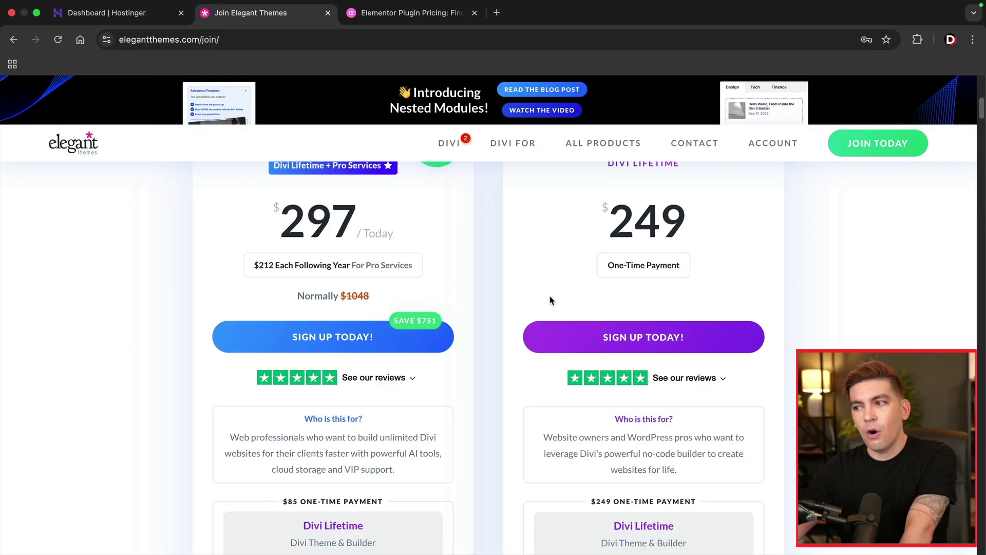
scroll(521, 324, up, 2)
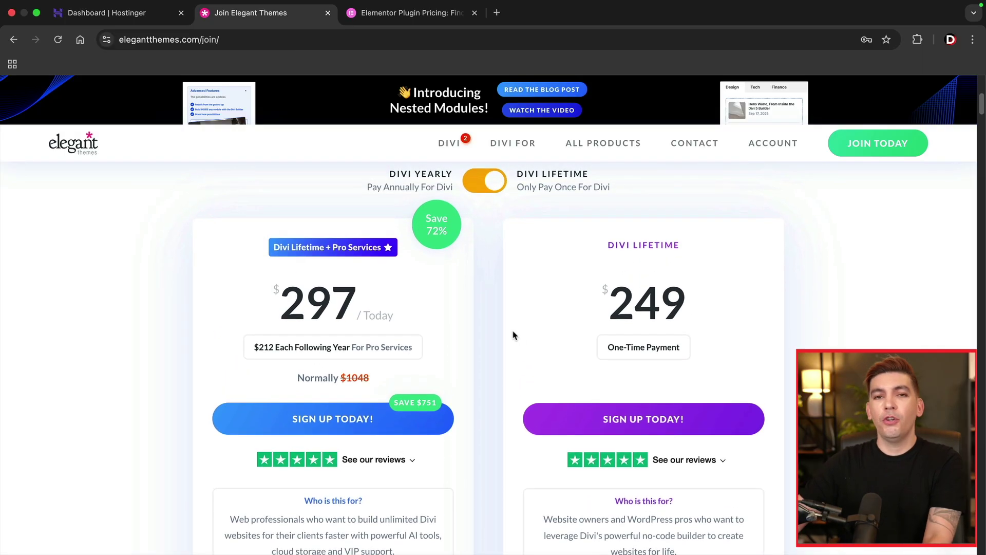